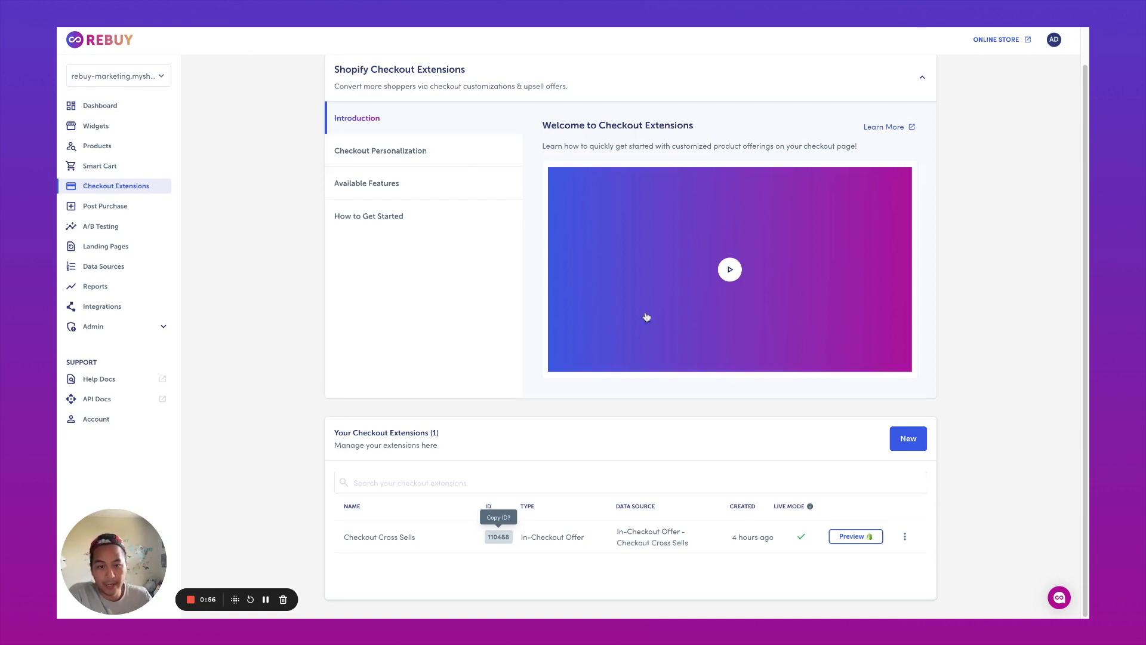
- Create an In-Checkout Recommendations widget named 'Skip The Line' and open its data source for editing
left_click(903, 442)
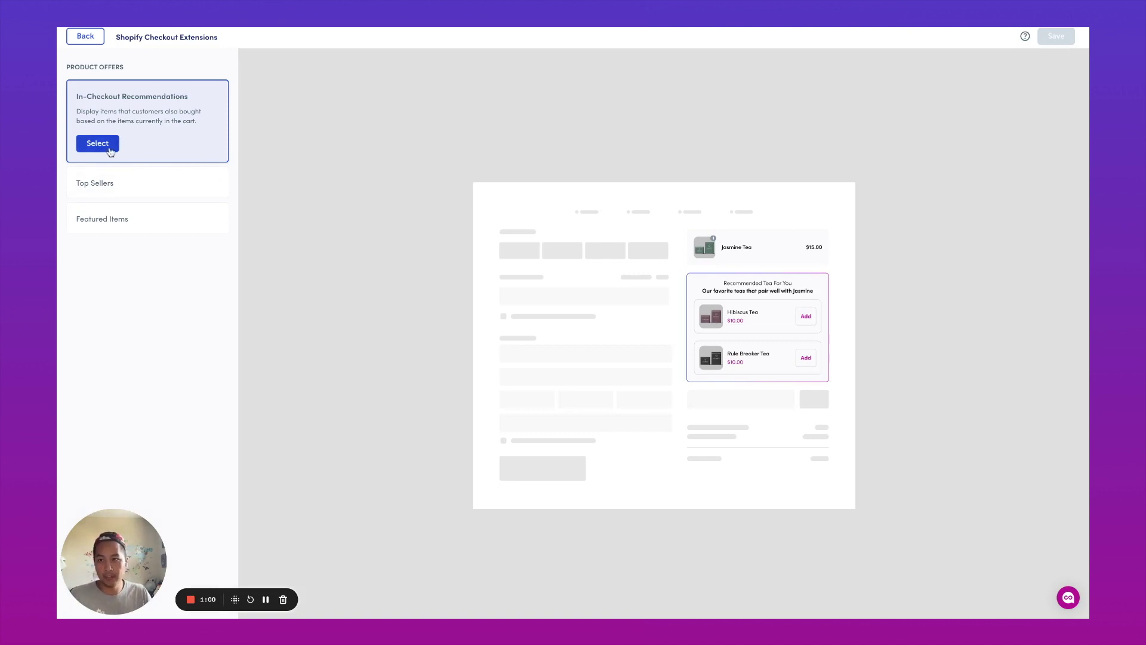
left_click(97, 143)
key("ctrl+a")
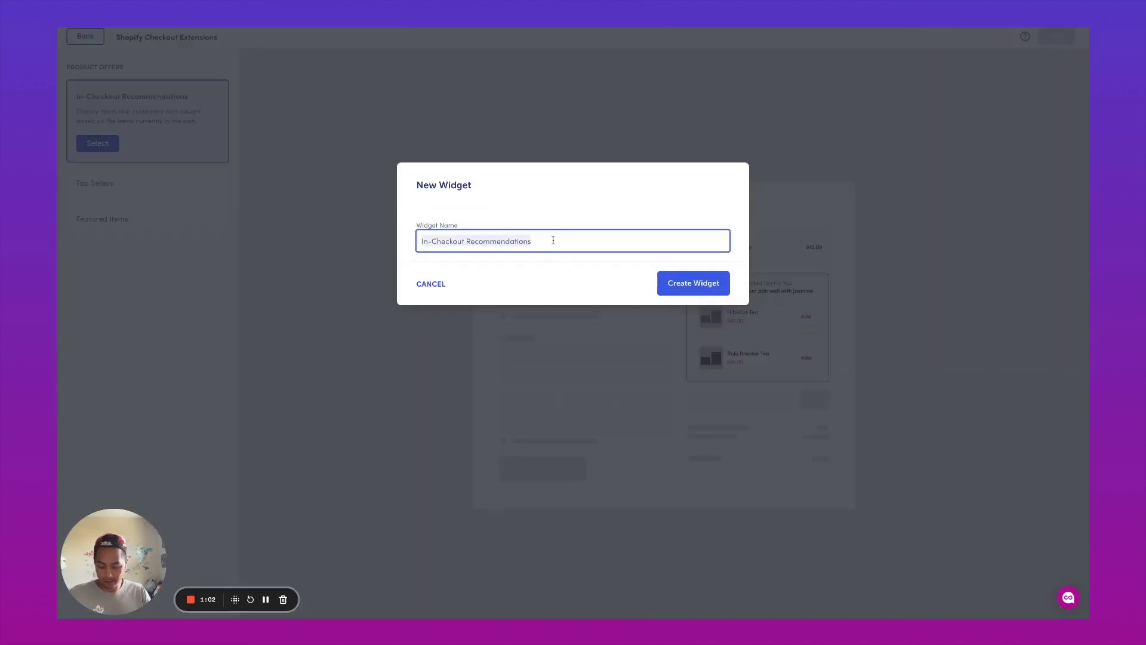
type("Skip The Line")
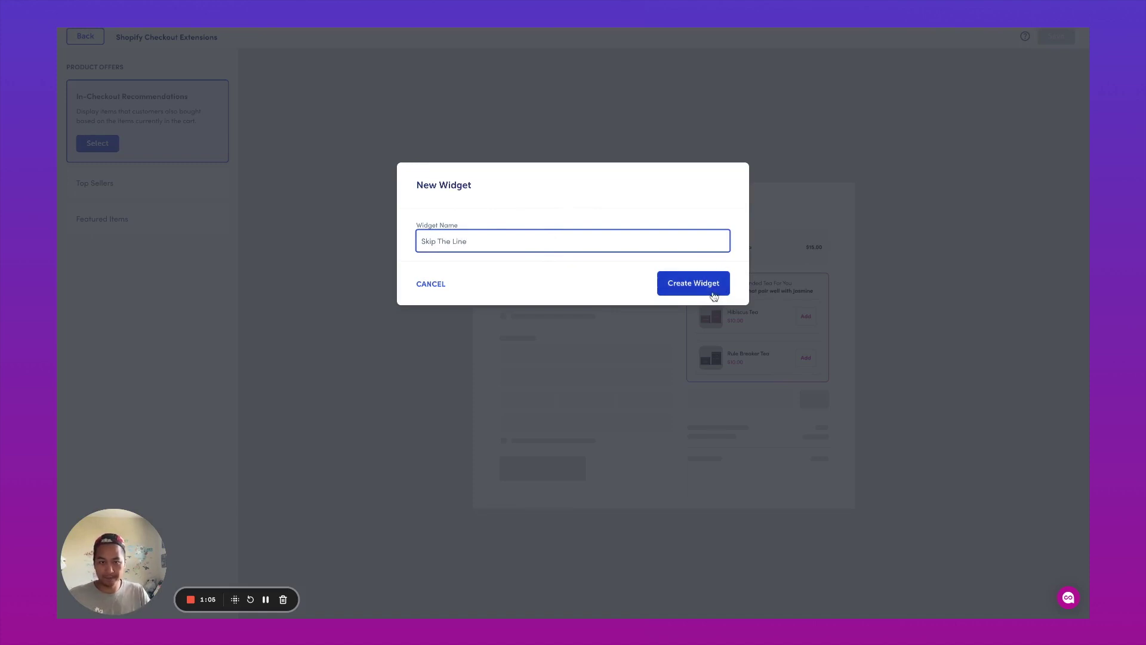
left_click(712, 288)
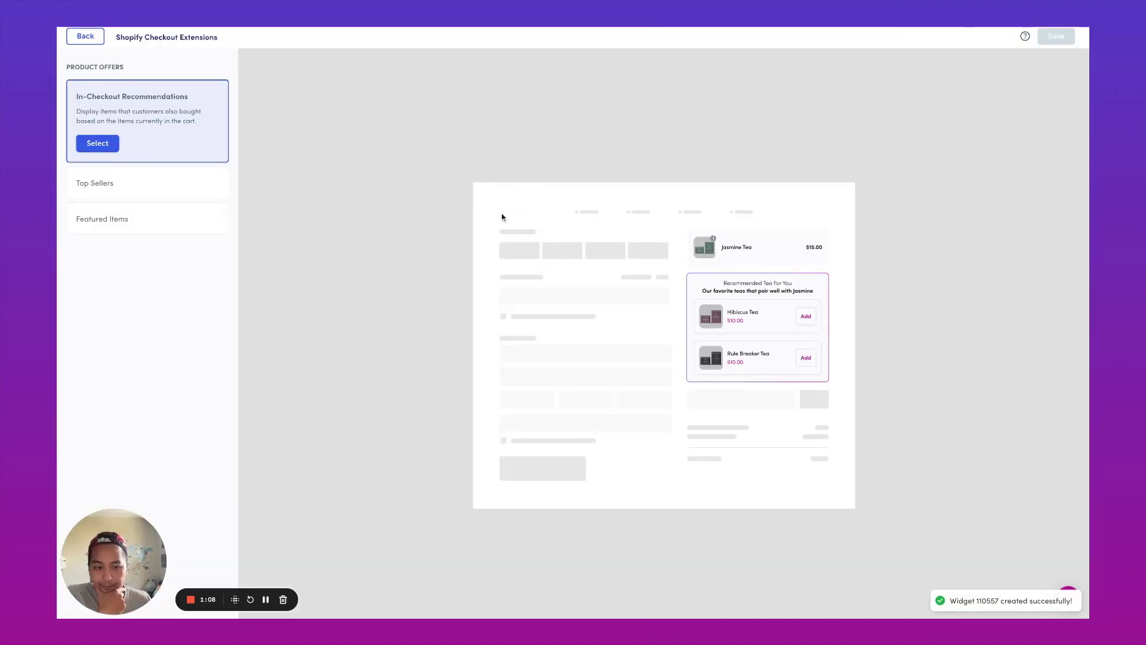
left_click(109, 142)
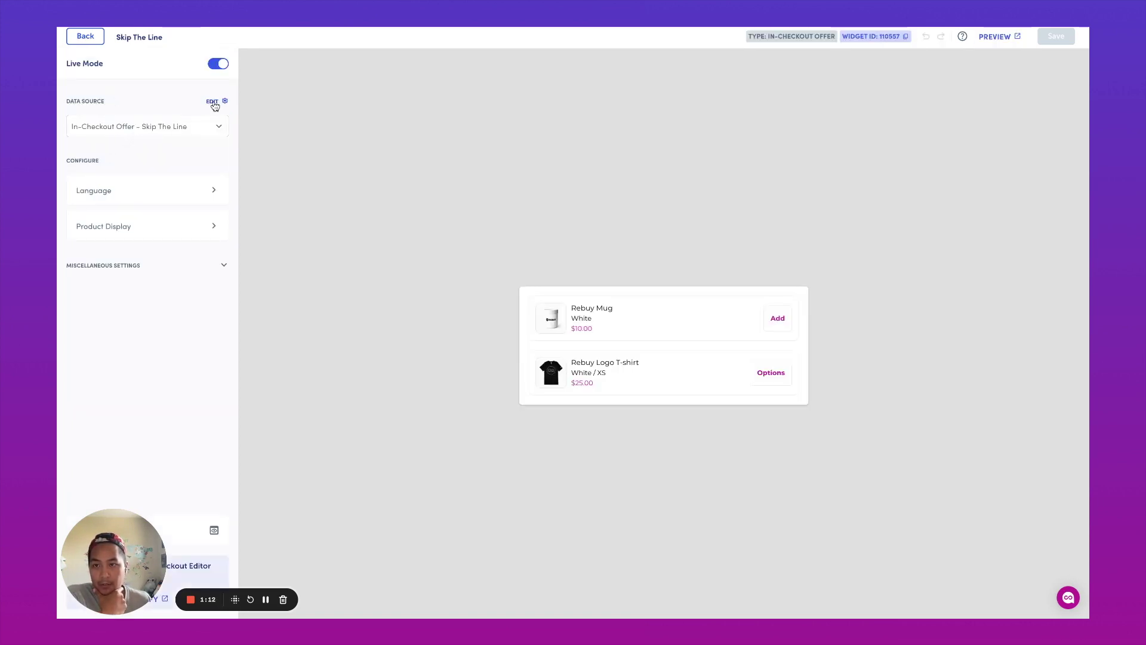
left_click(213, 103)
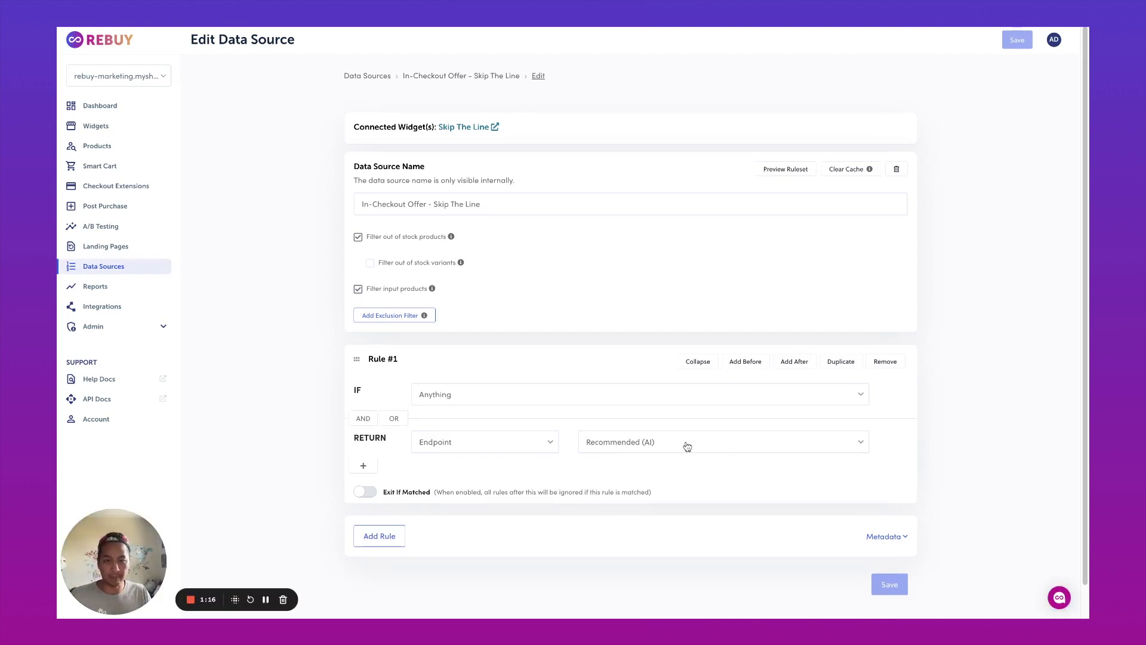
- Make the data source return the specific product Skip The Line | Priority Processing, and save it
left_click(543, 445)
left_click(543, 444)
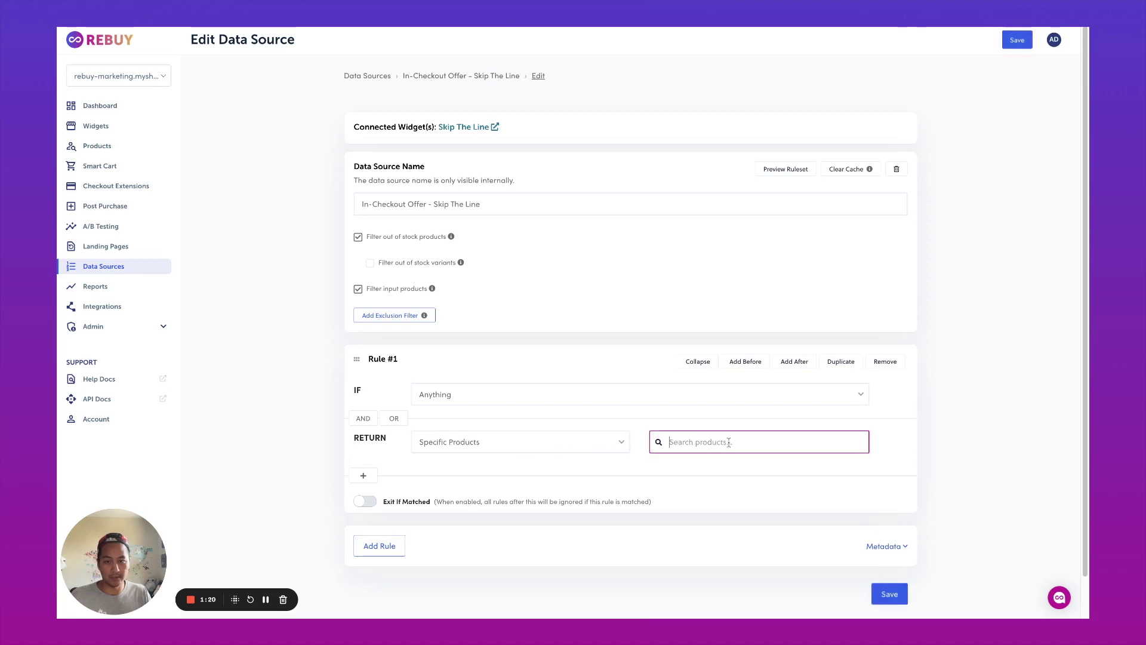
type("sk")
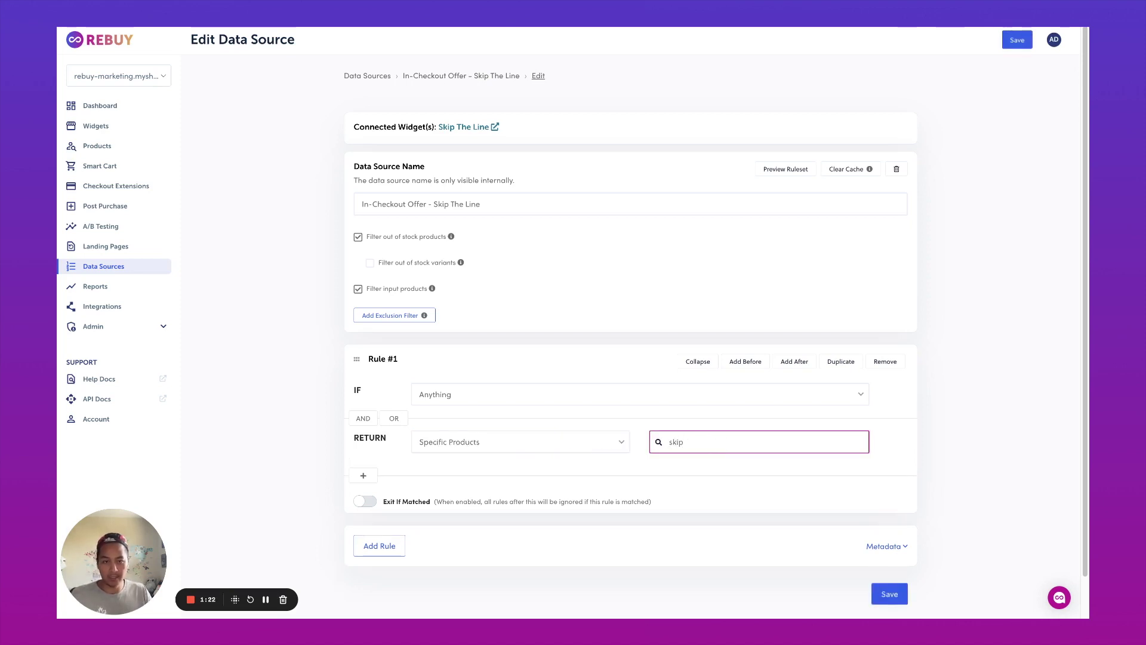
type("ip")
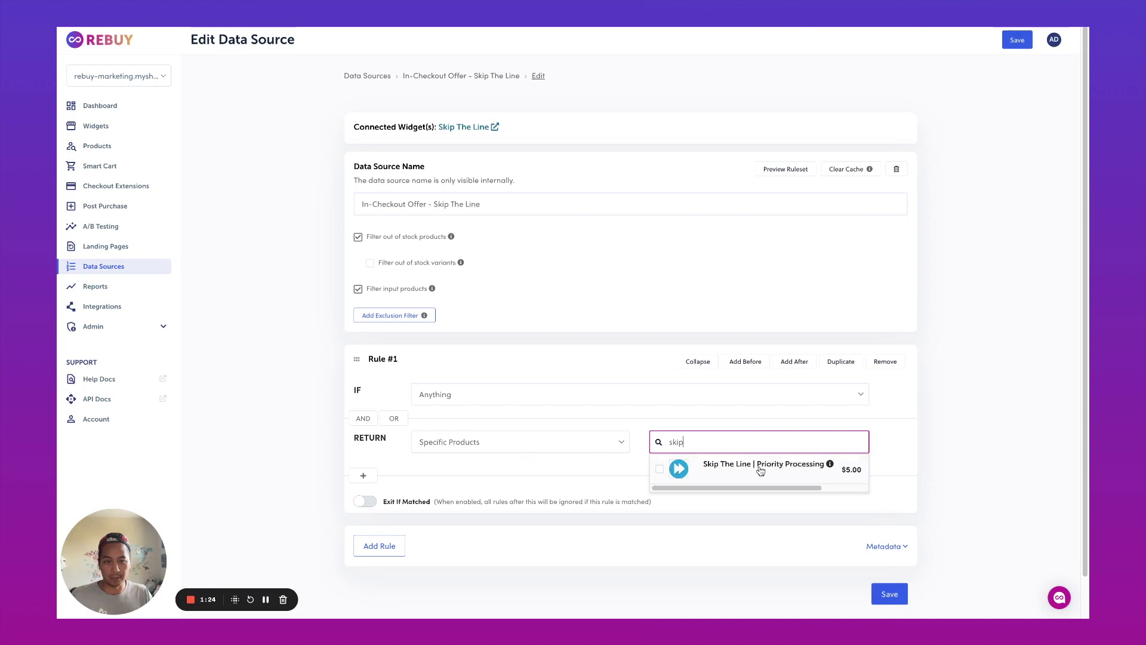
left_click(761, 469)
left_click(1017, 40)
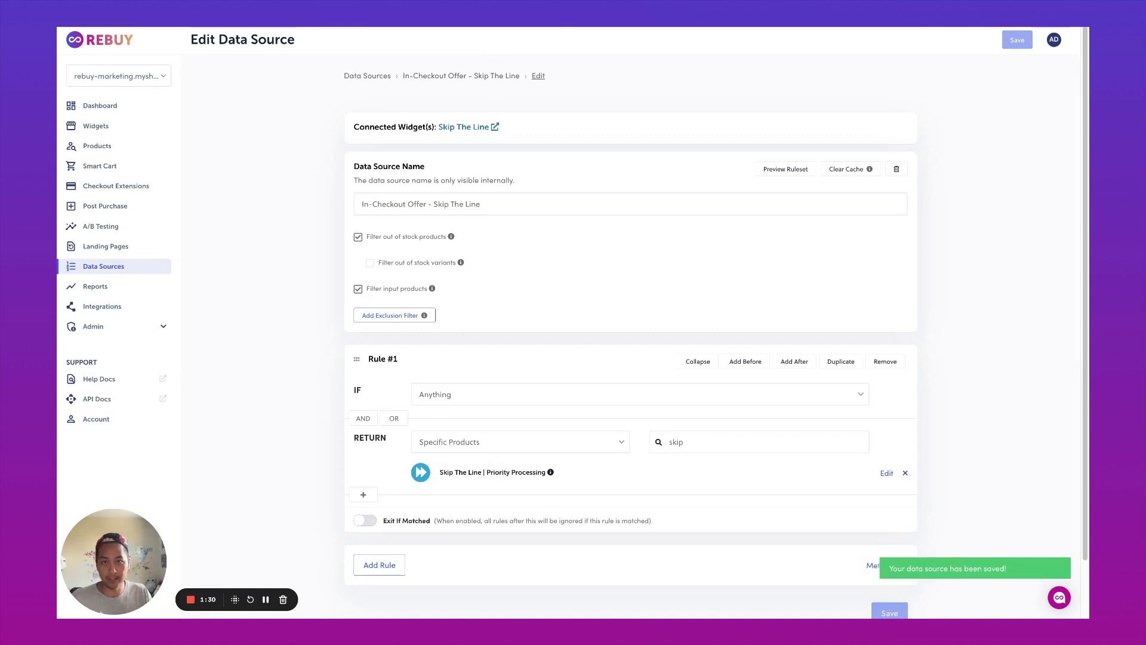
key("ctrl+Tab")
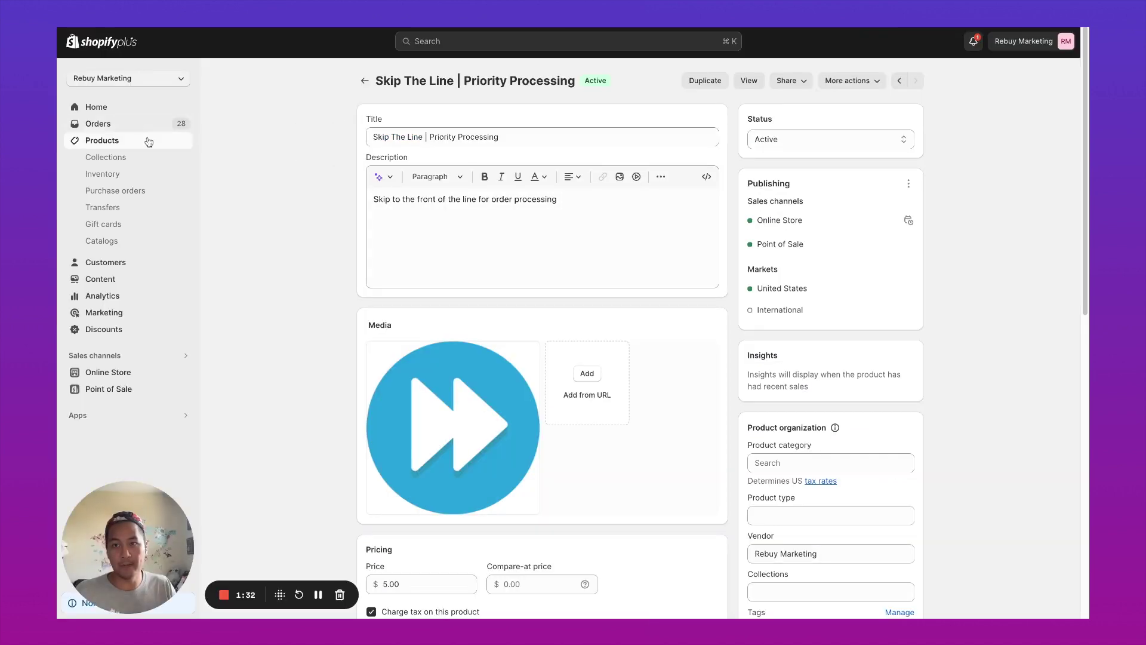
- Uncheck 'This product requires shipping' on the Skip The Line product and save
triple_click(442, 137)
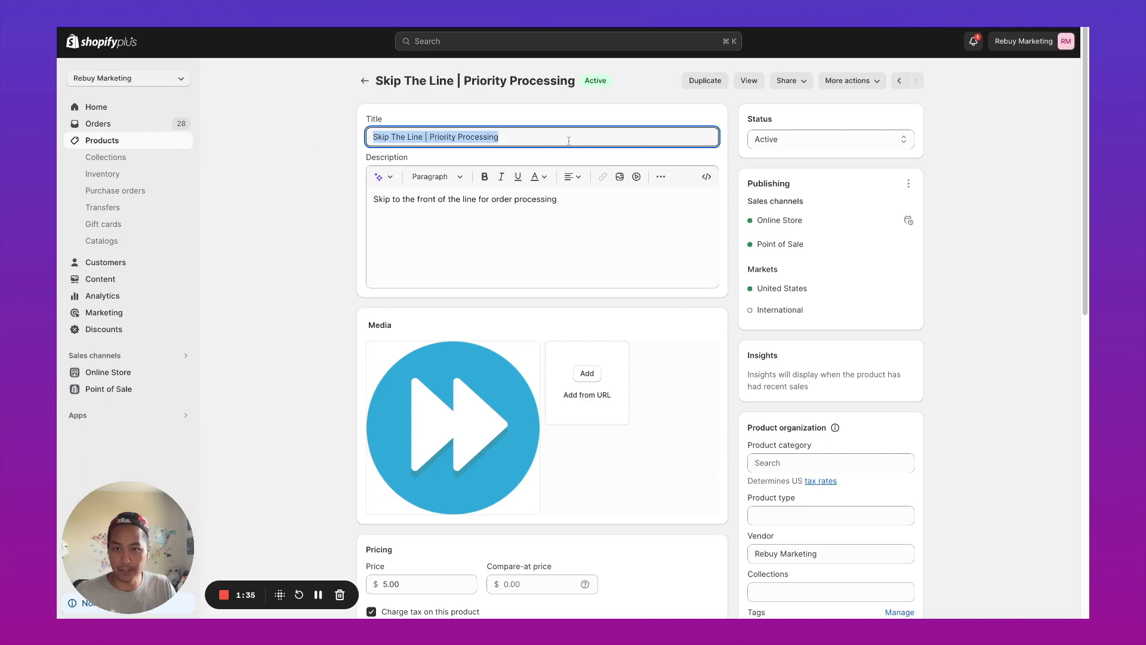
triple_click(458, 205)
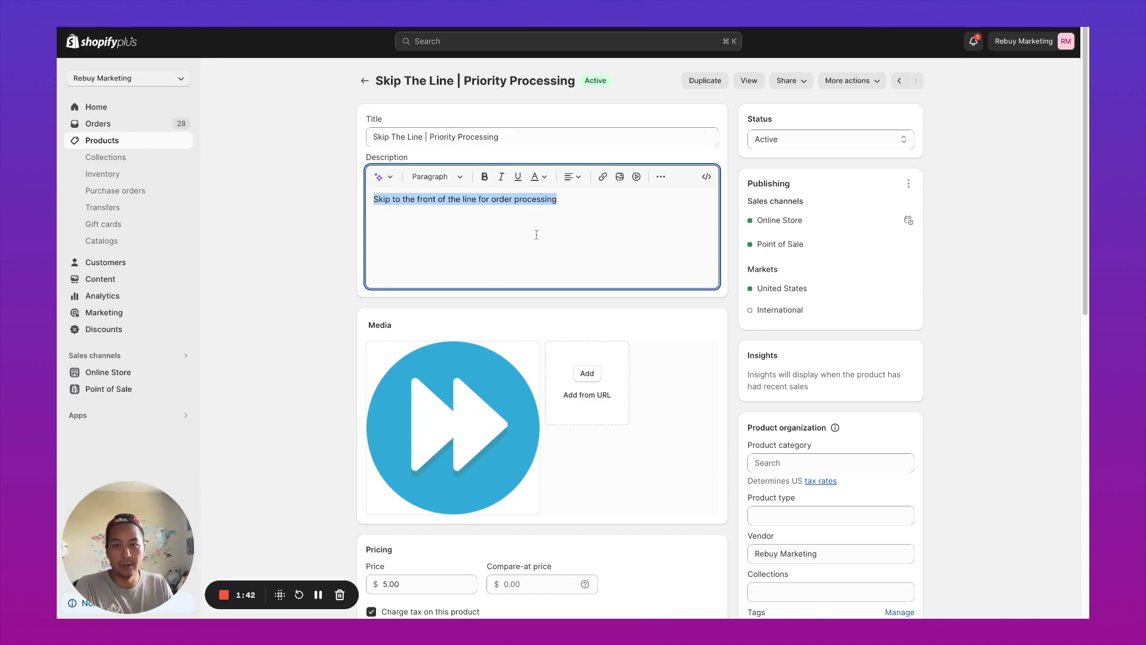
scroll(542, 294, "down", 8)
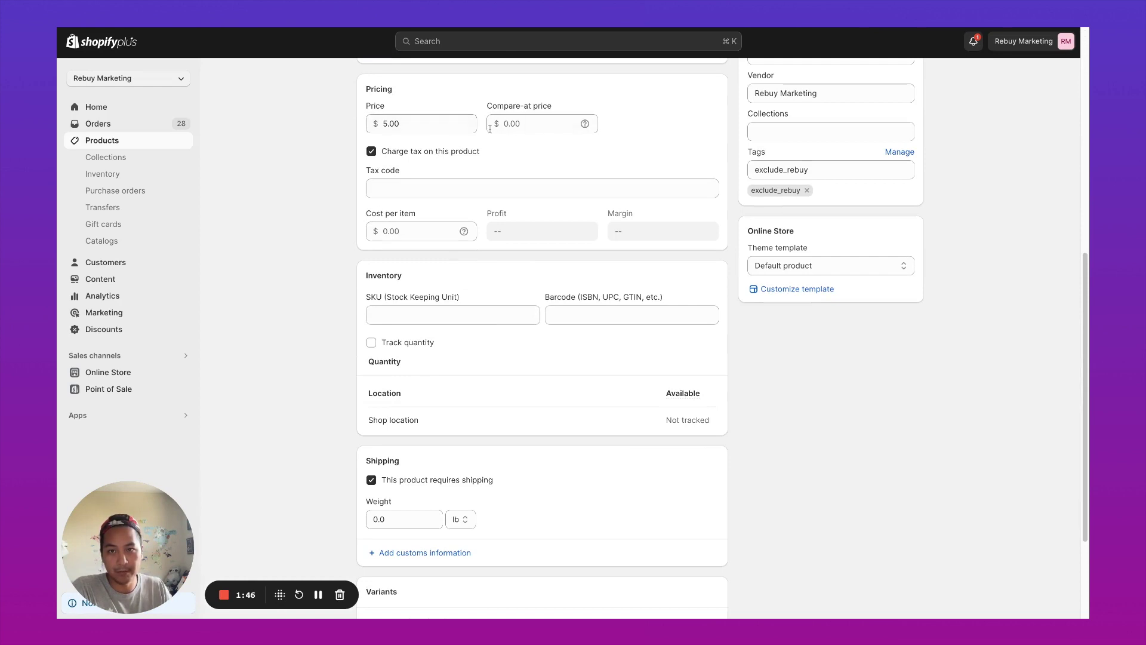
scroll(509, 244, "down", 3)
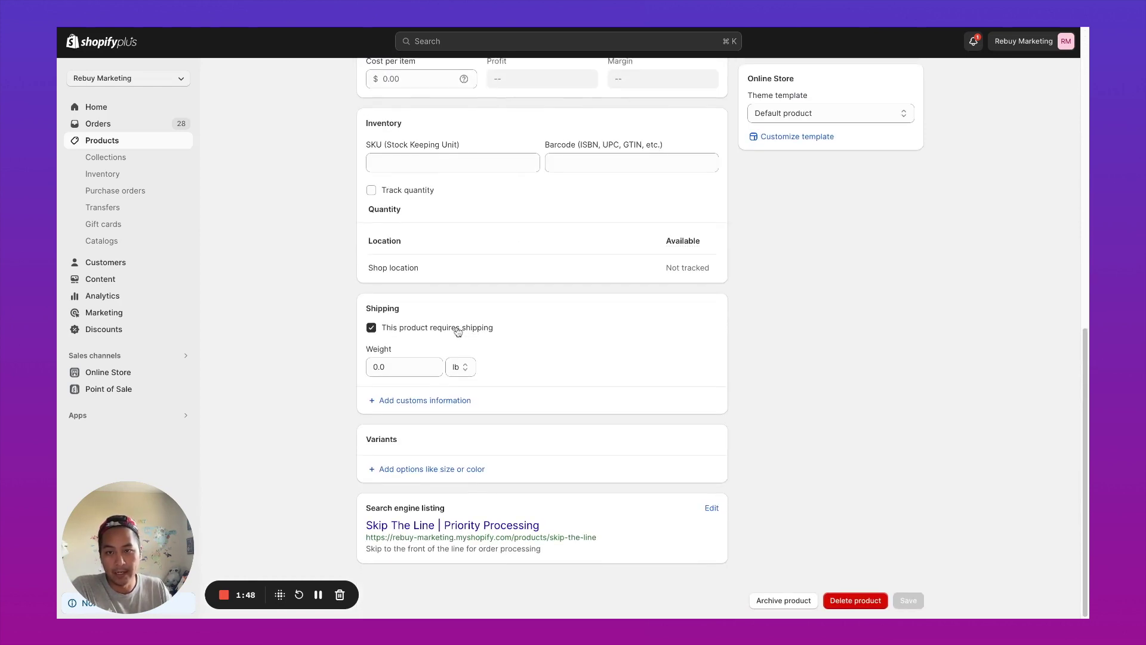
left_click(390, 331)
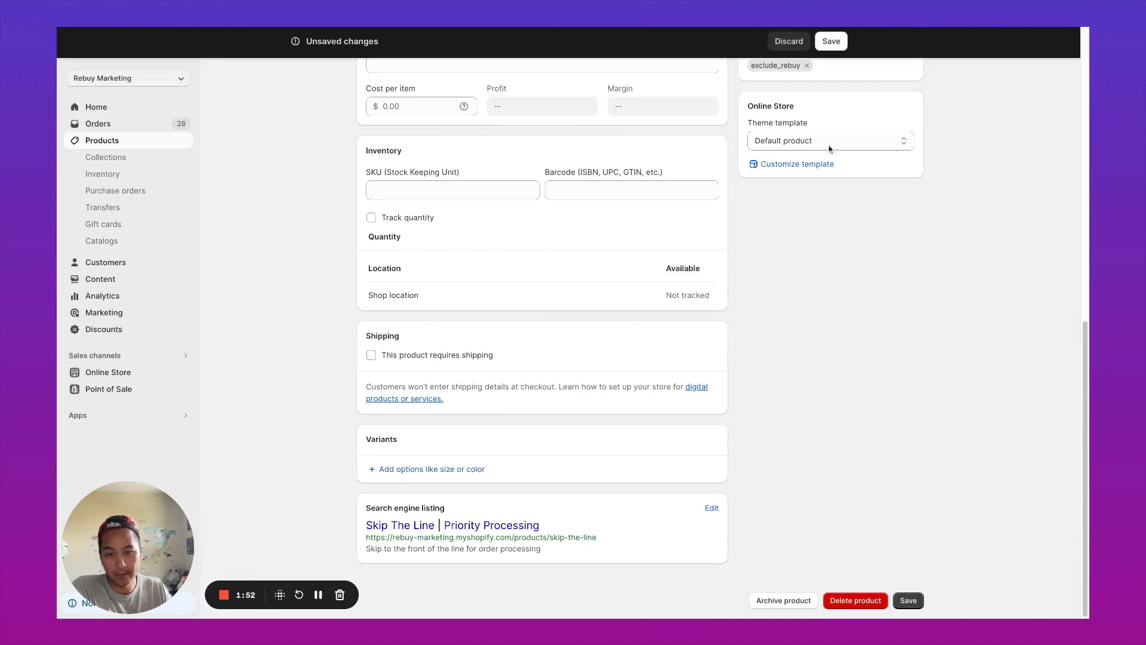
left_click(832, 41)
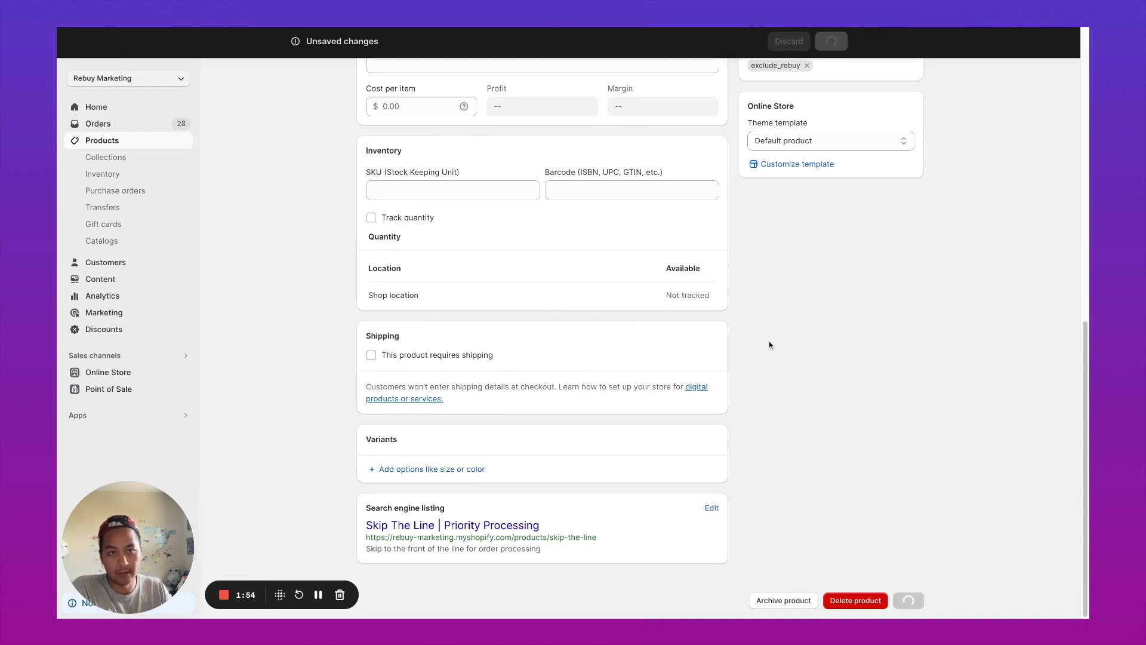
- Check that the product carries the exclude_rebuy tag, leaving its tags unchanged
scroll(772, 343, "up", 10)
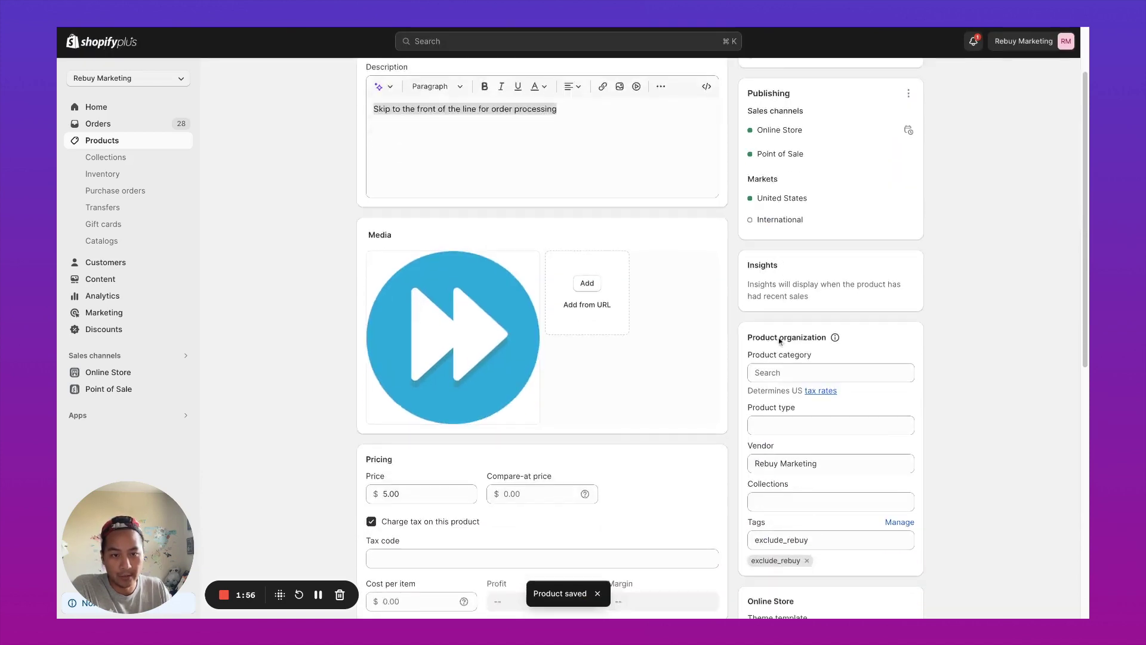
scroll(779, 345, "down", 3)
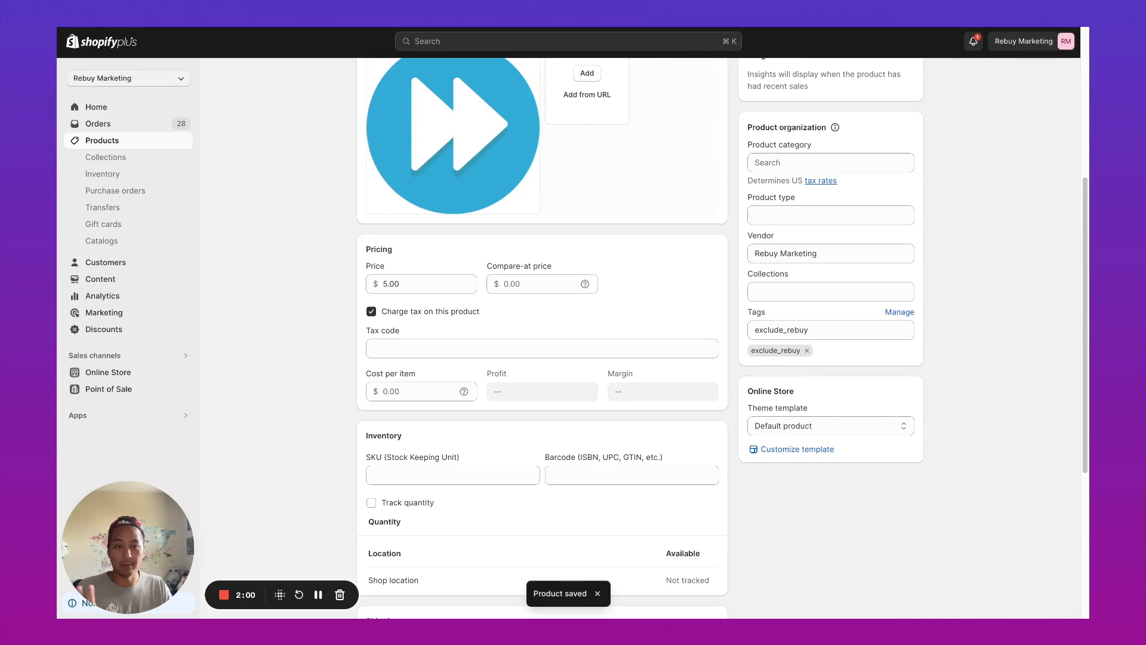
double_click(787, 334)
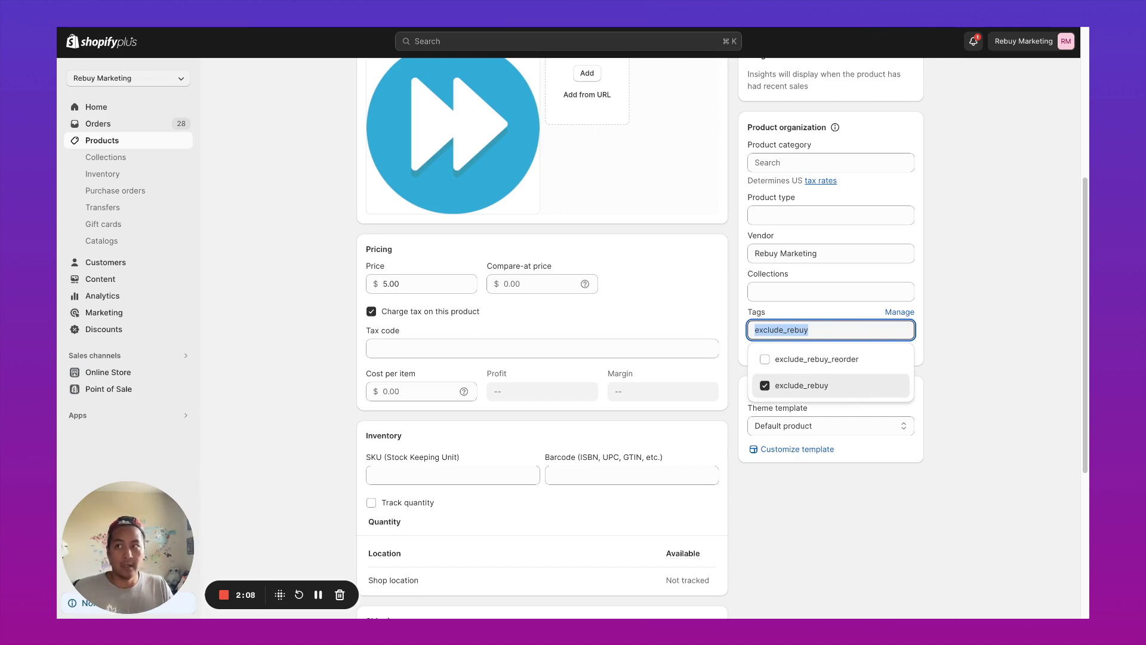
left_click(959, 323)
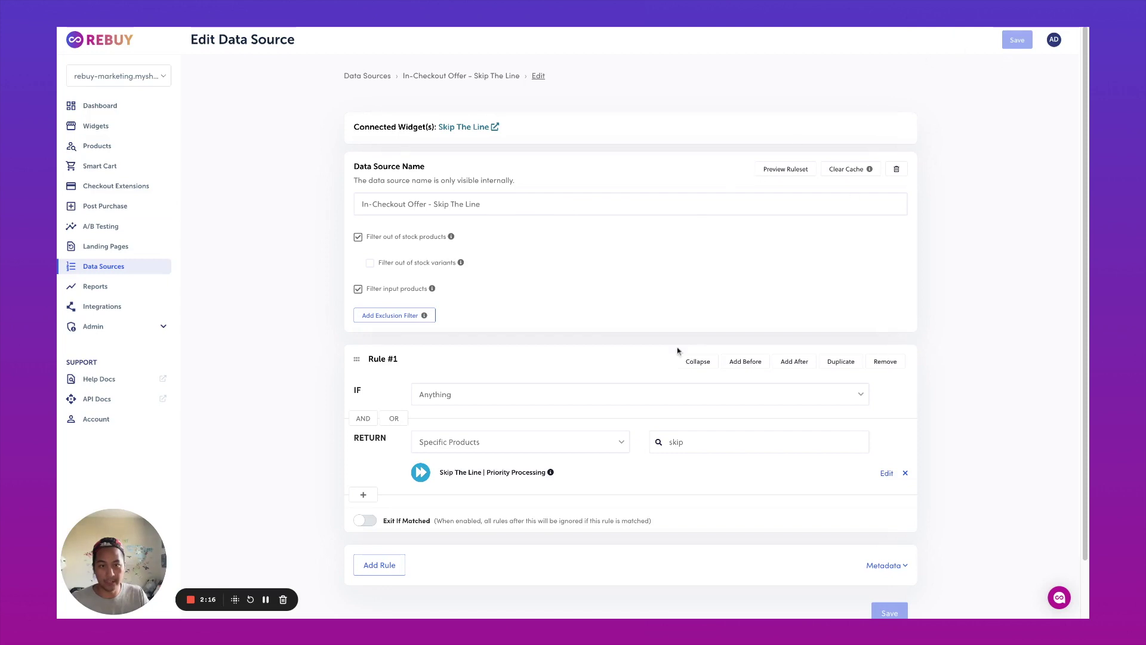
- Set the widget's Super Title to 'Get faster processing on your order!' in language settings
scroll(614, 376, "down", 1)
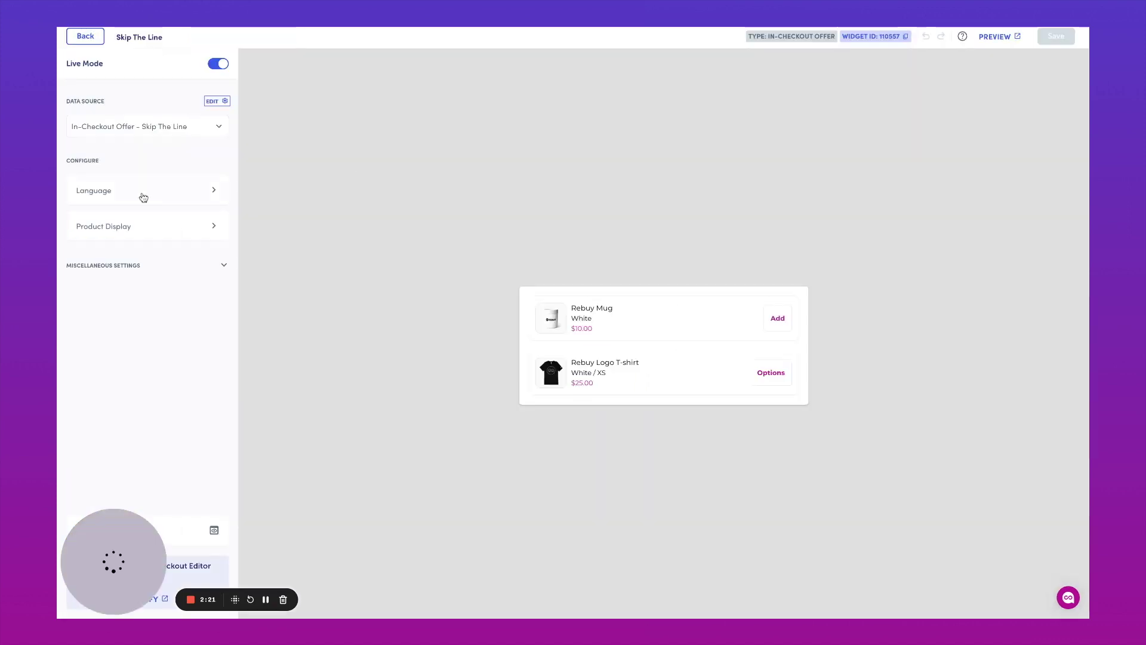
left_click(141, 195)
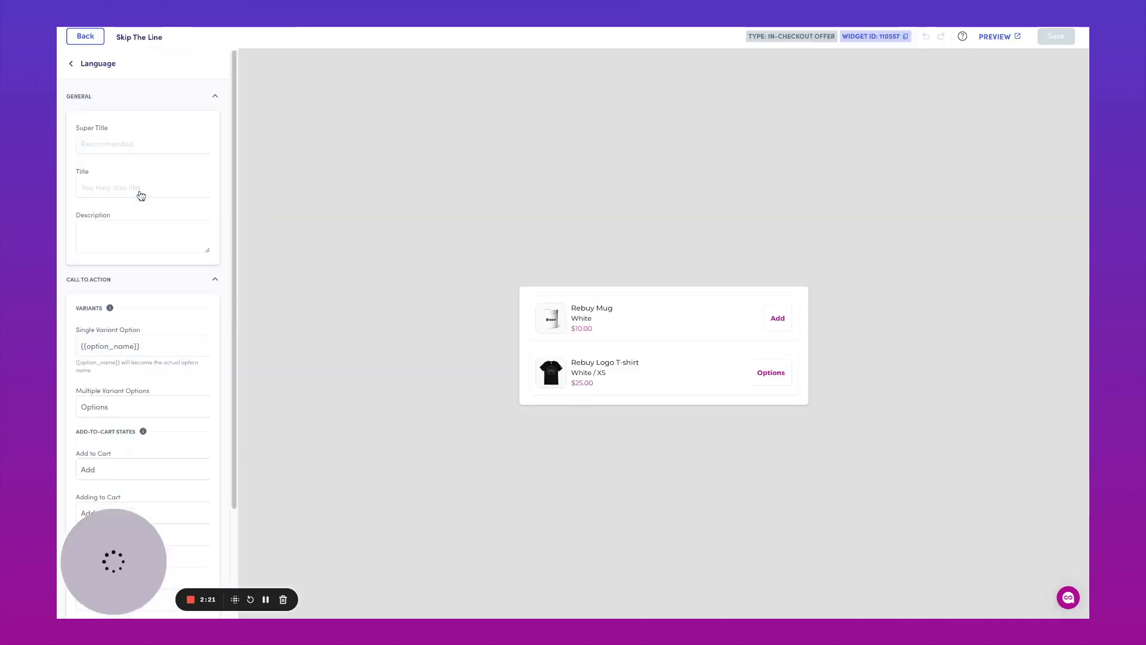
left_click(157, 145)
type("Get faster")
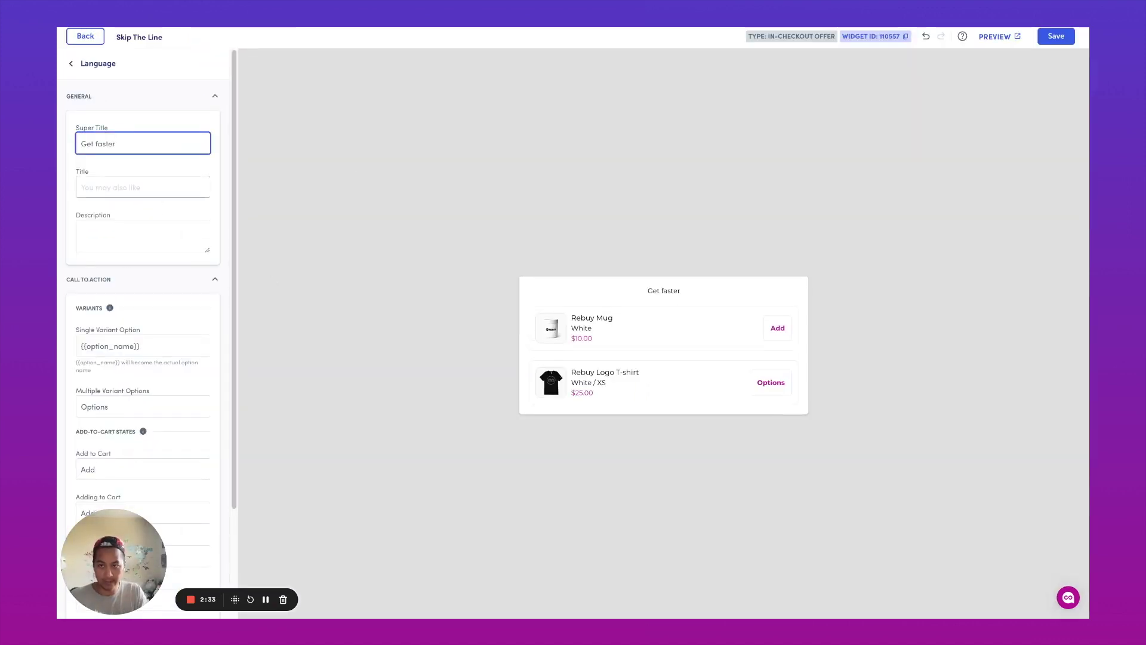
type(" processing on your order")
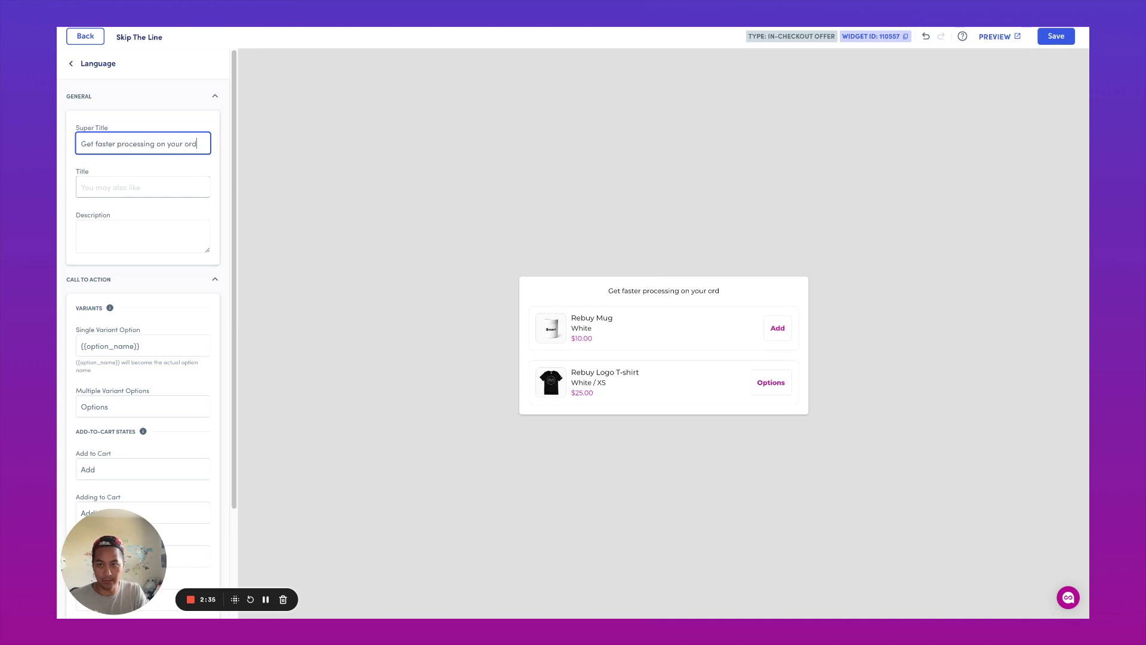
type("!")
key("Tab")
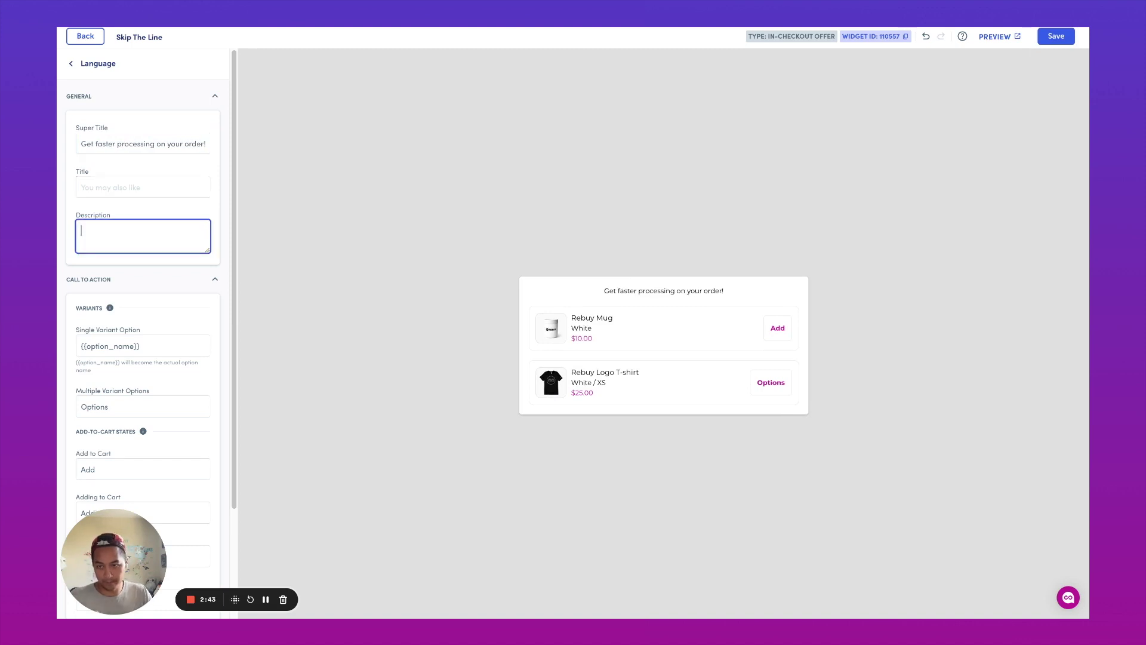
- Save the Skip The Line widget, confirm, and copy its widget ID 110557
scroll(135, 243, "down", 3)
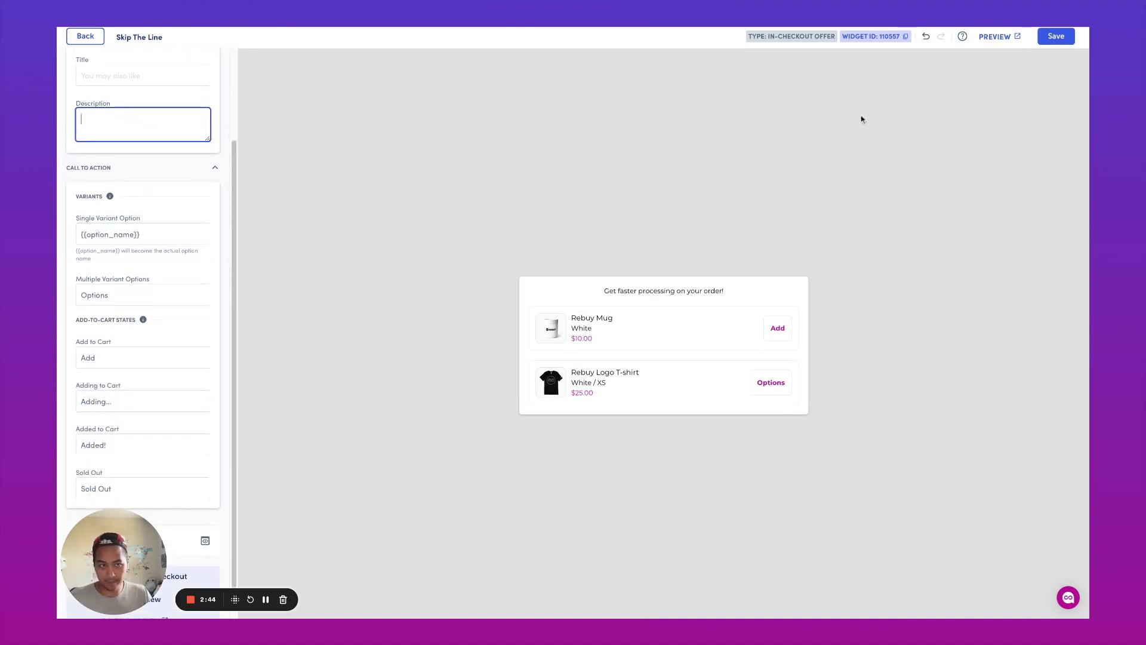
left_click(1049, 38)
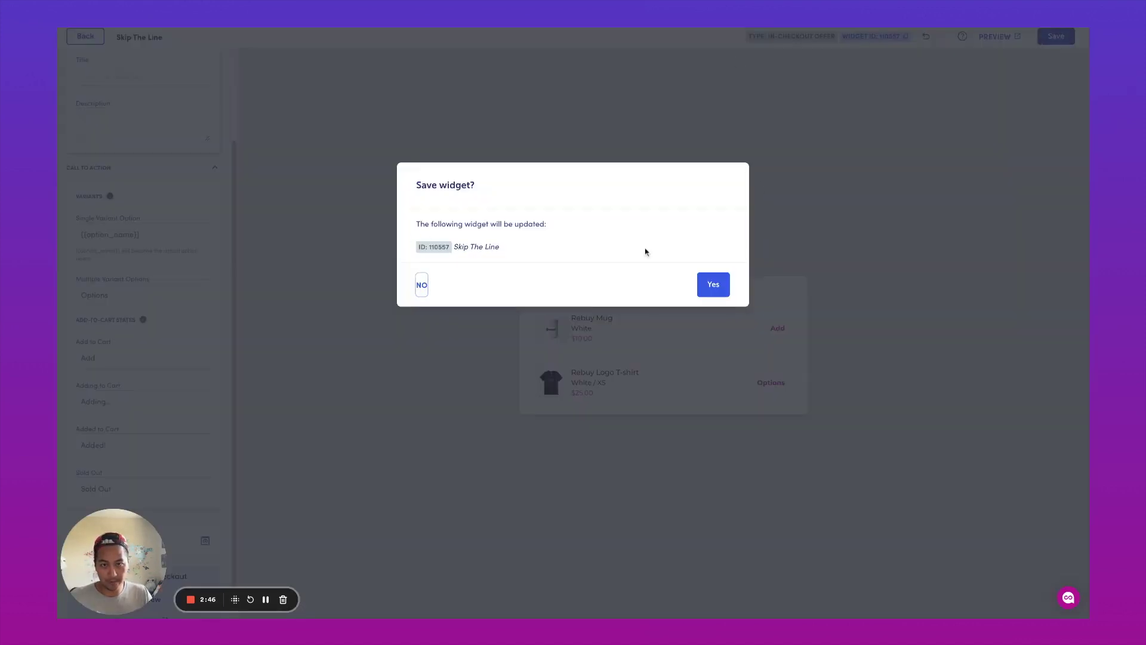
left_click(711, 283)
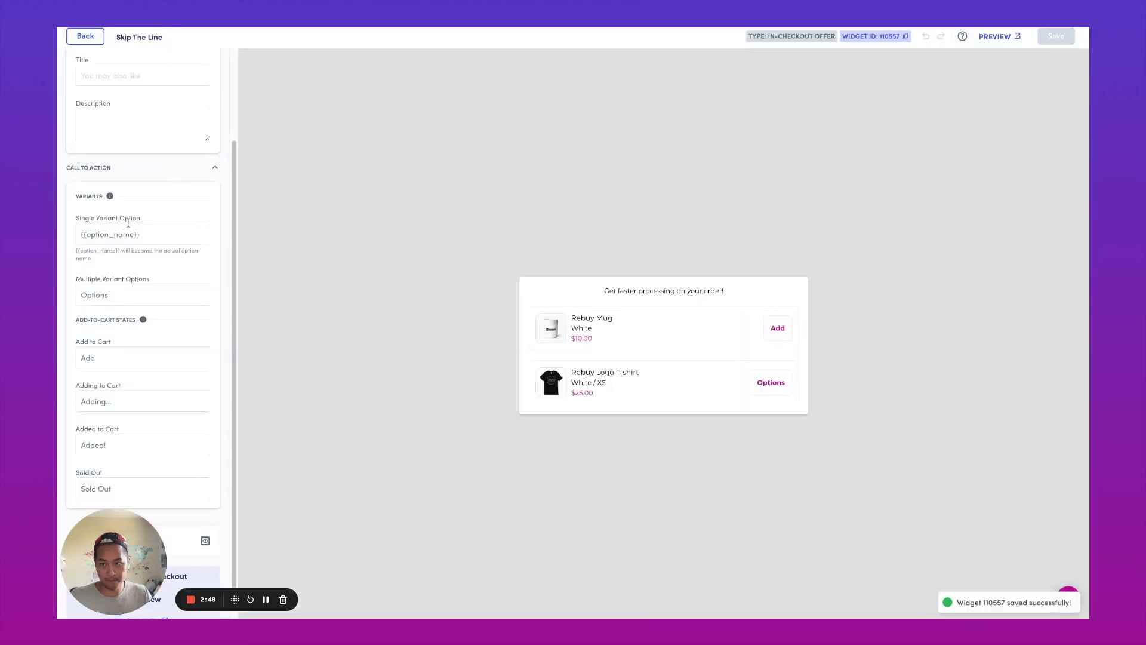
scroll(217, 237, "down", 1)
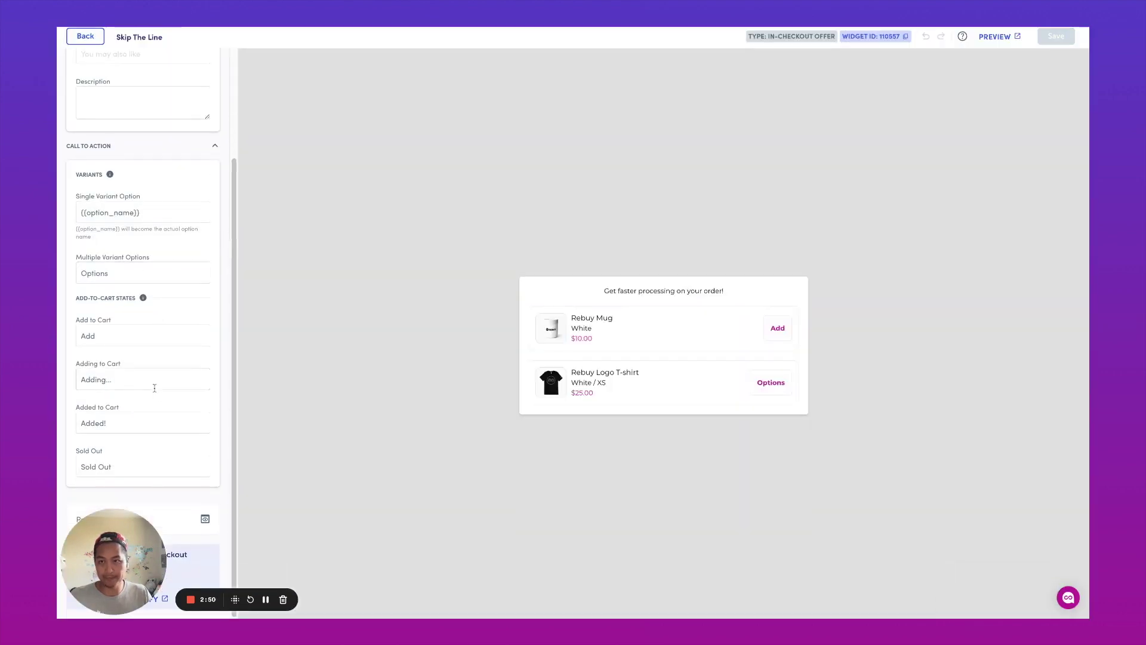
scroll(153, 387, "up", 3)
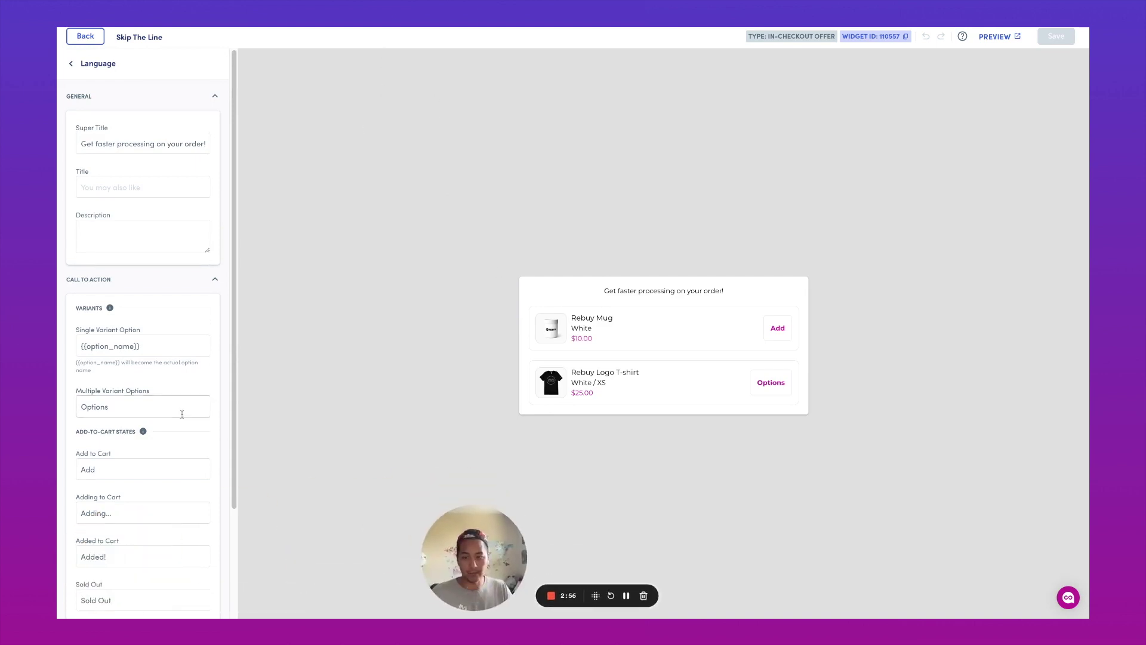
scroll(149, 354, "down", 3)
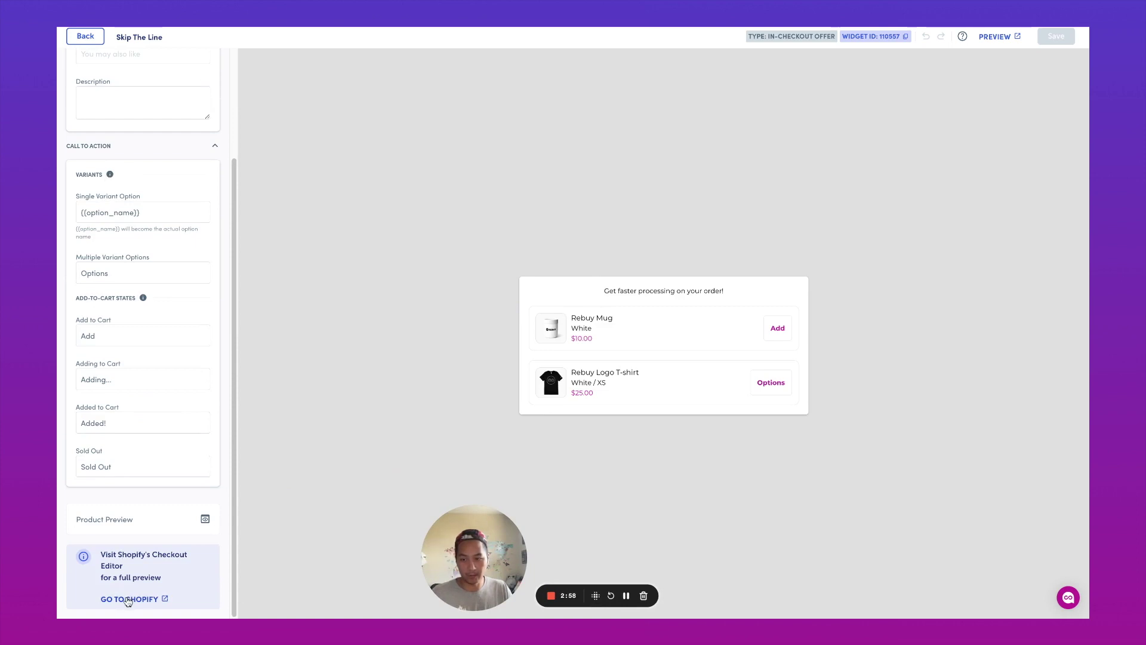
left_click(875, 36)
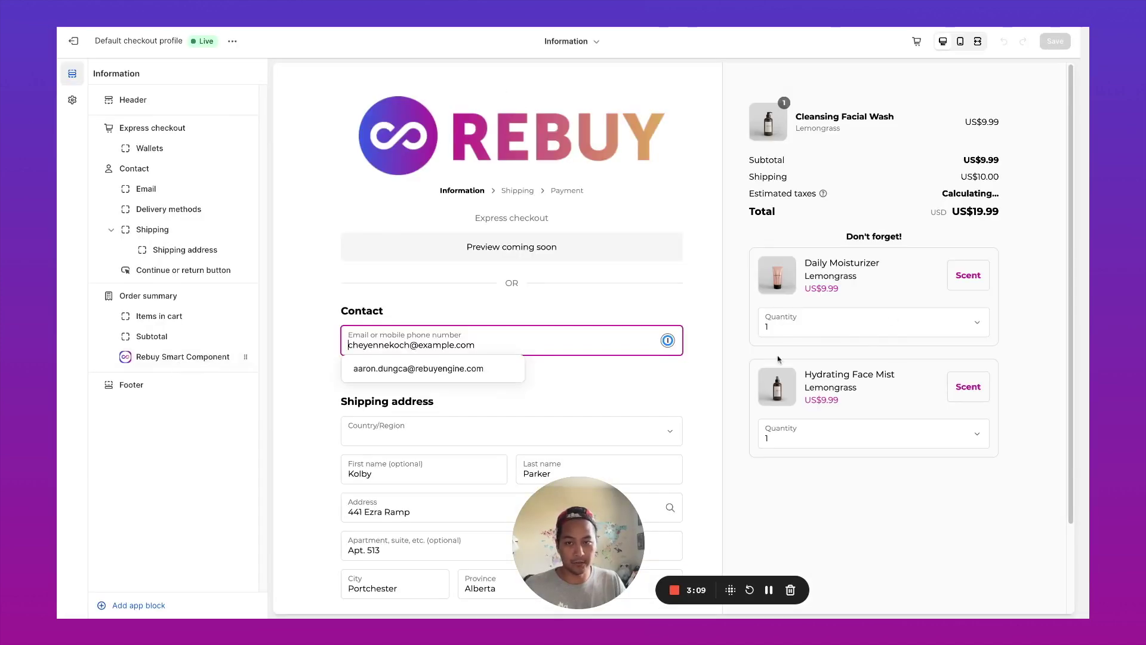
- Add a Rebuy Smart Component block with widget ID 110557, included in Shop Pay, Hide set to No
left_click(138, 605)
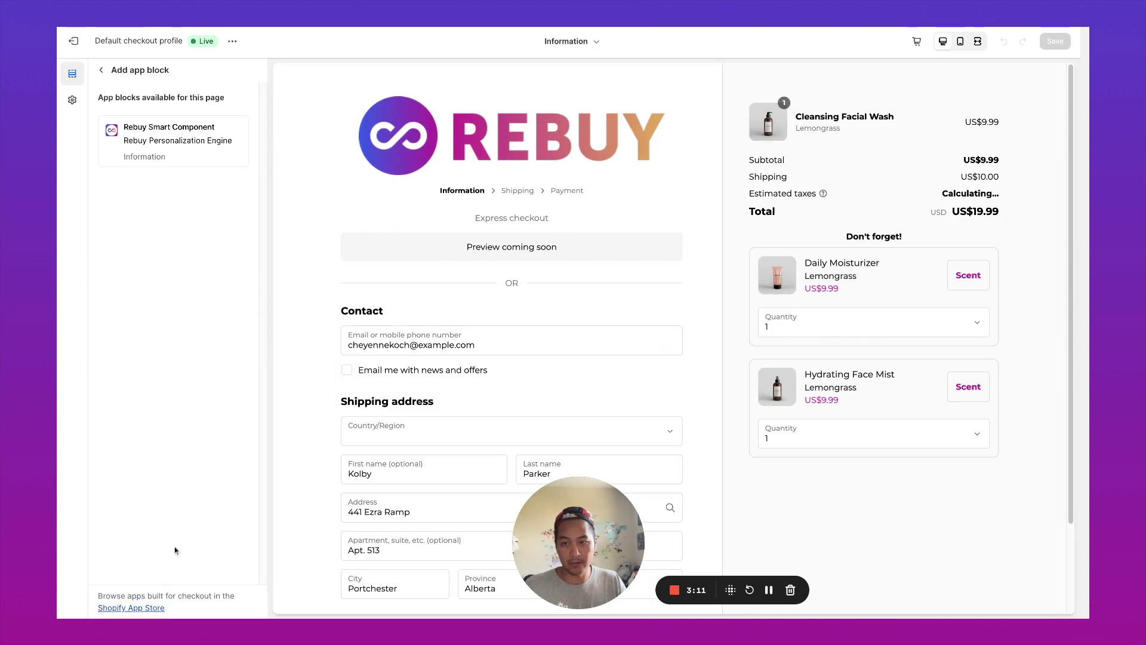
left_click(193, 134)
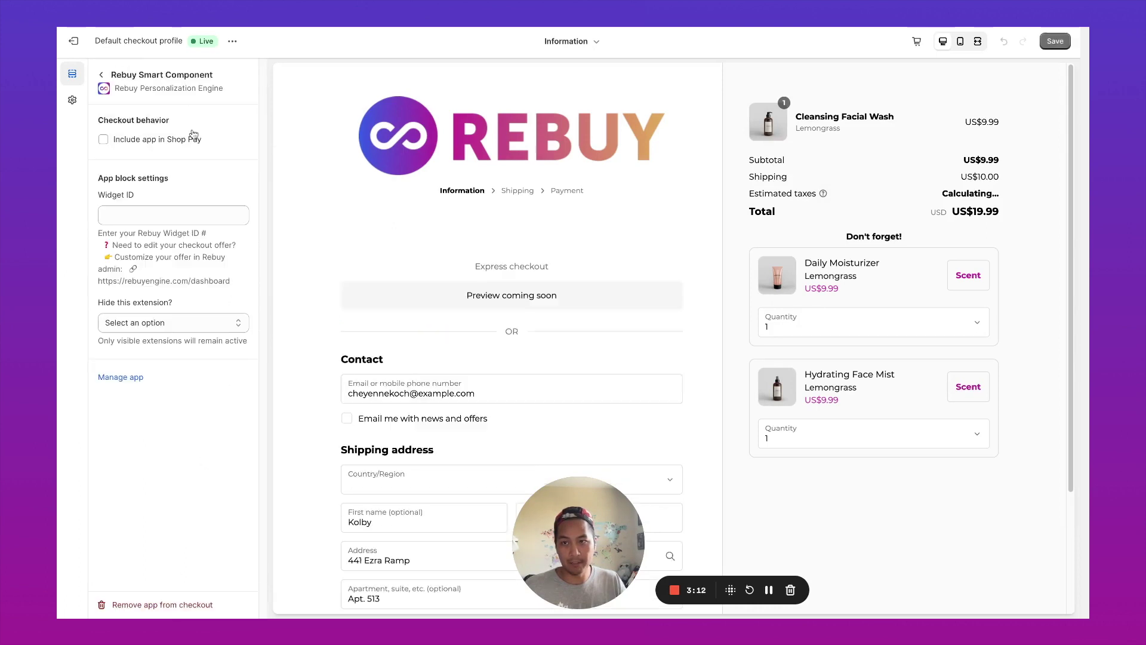
left_click(147, 142)
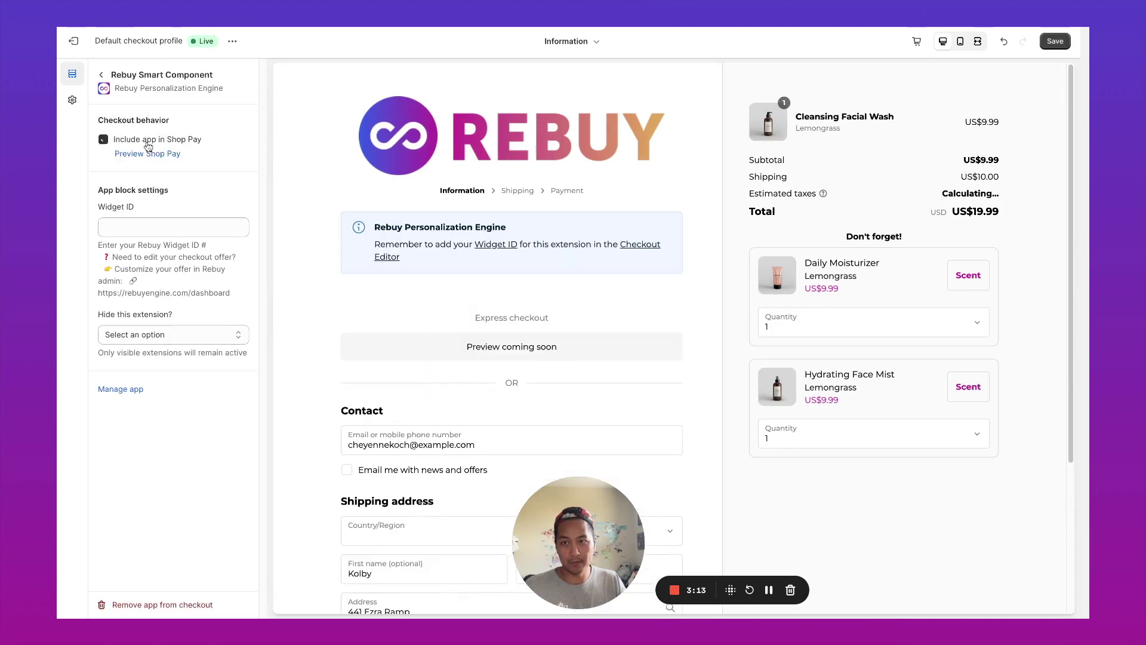
left_click(179, 227)
key("ctrl+v")
left_click(203, 335)
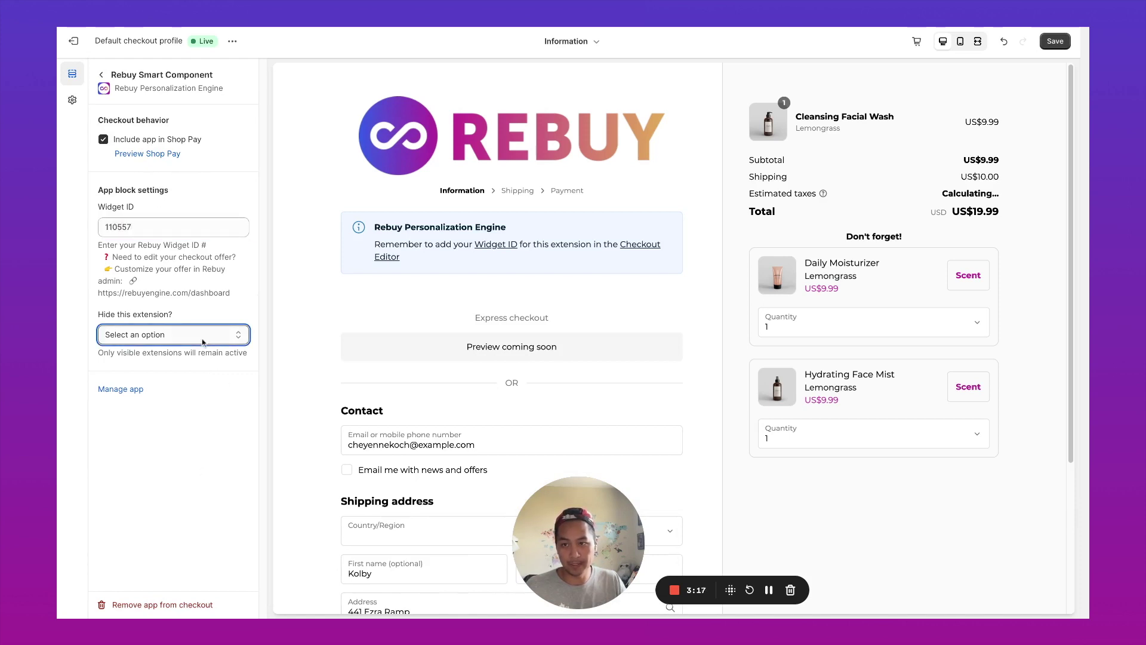
left_click(194, 360)
left_click(185, 462)
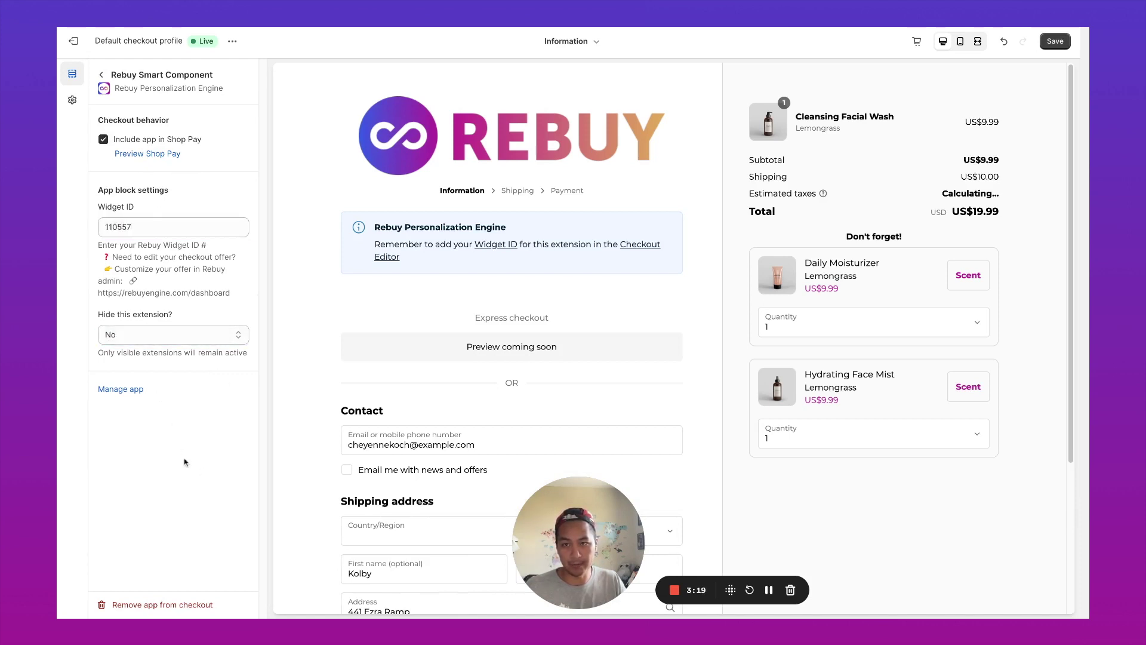
- Move the Rebuy Smart Component under Express checkout and save the checkout
left_click(101, 74)
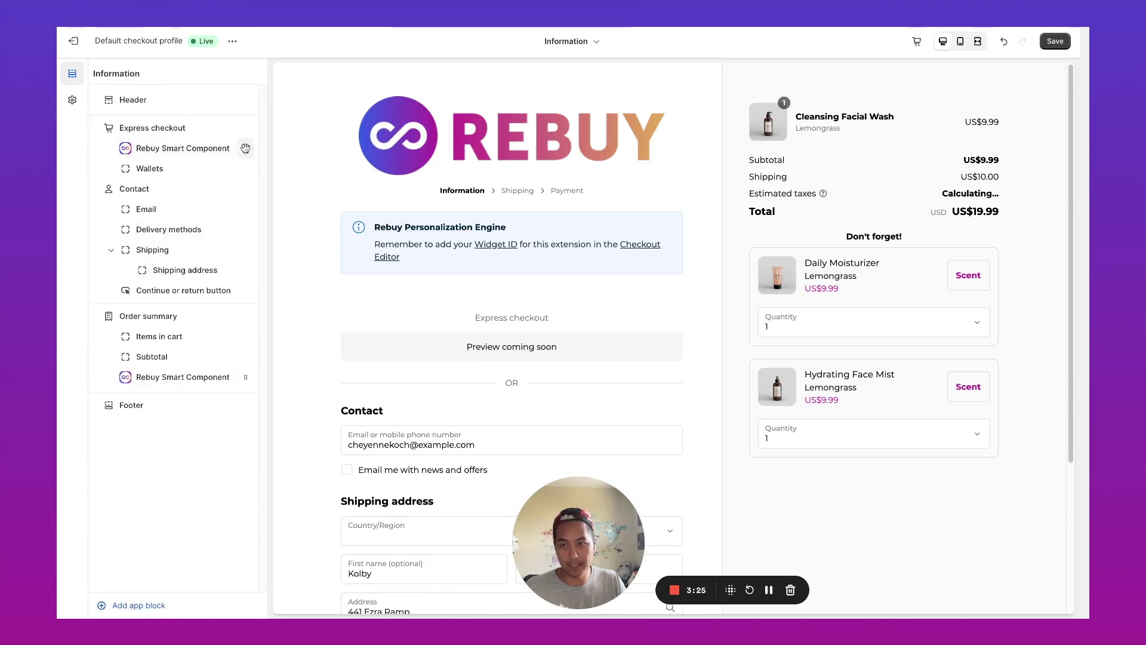
left_click_drag(183, 149, 196, 146)
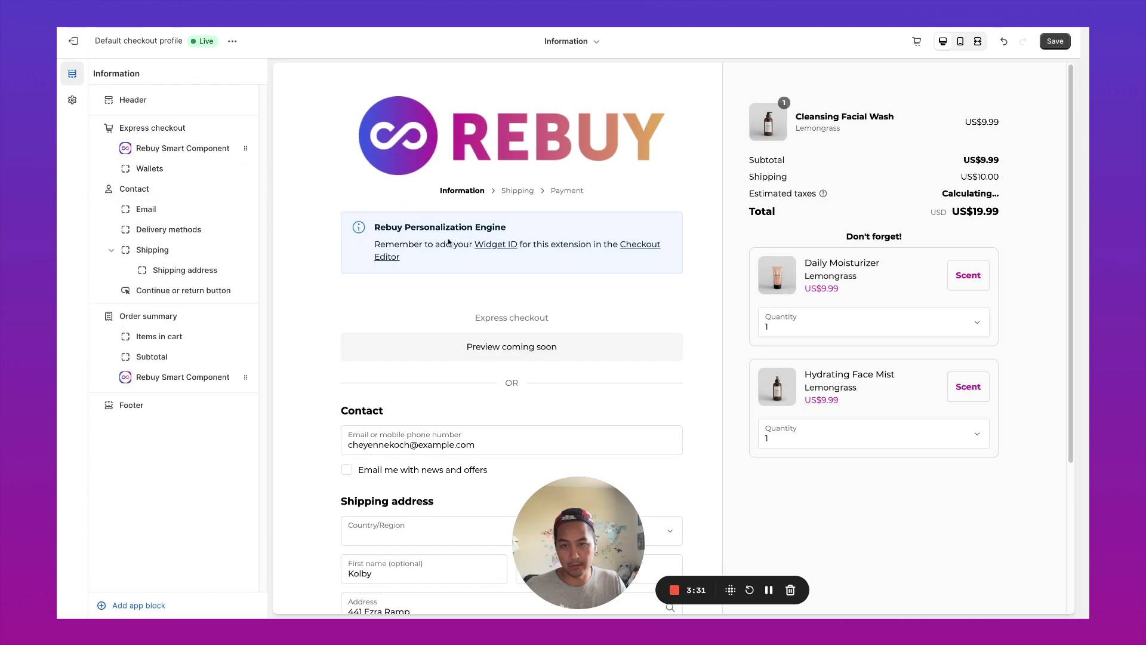
left_click(1055, 41)
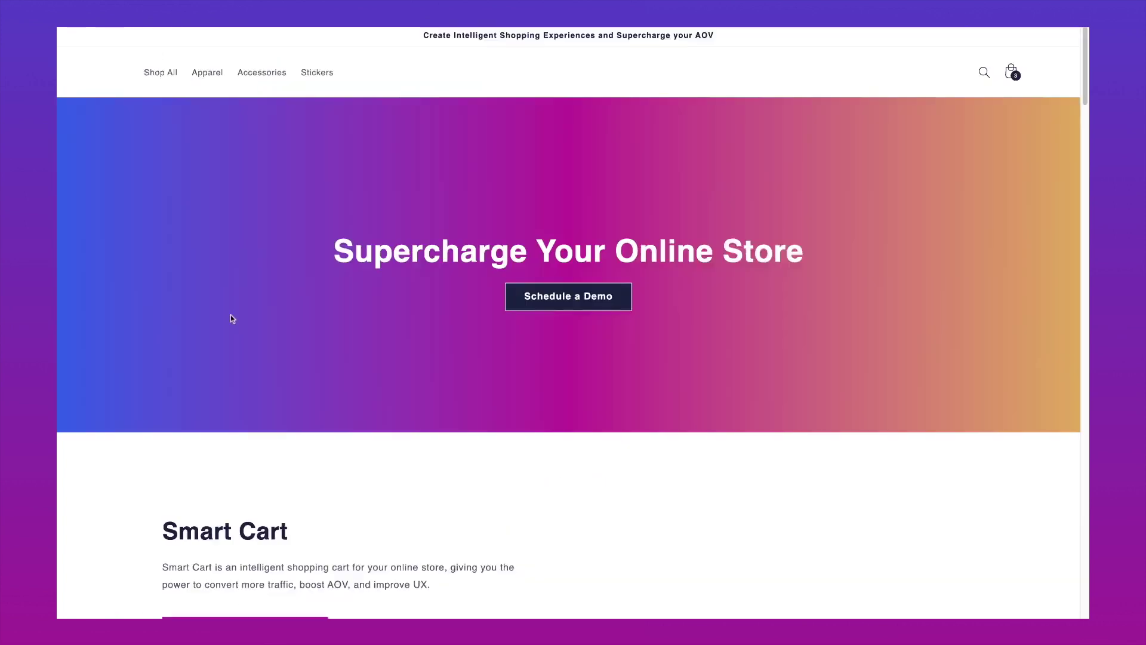
- Go from the storefront cart to checkout and add the Skip The Line | Priority Processing offer
left_click(1014, 75)
left_click(927, 563)
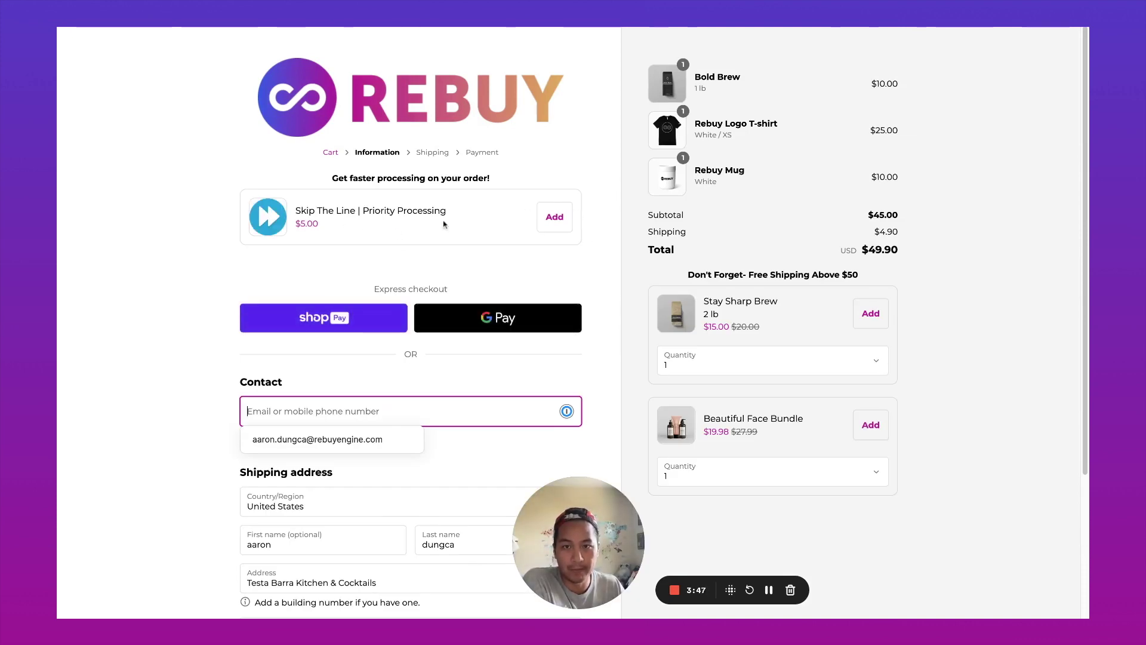
left_click(552, 217)
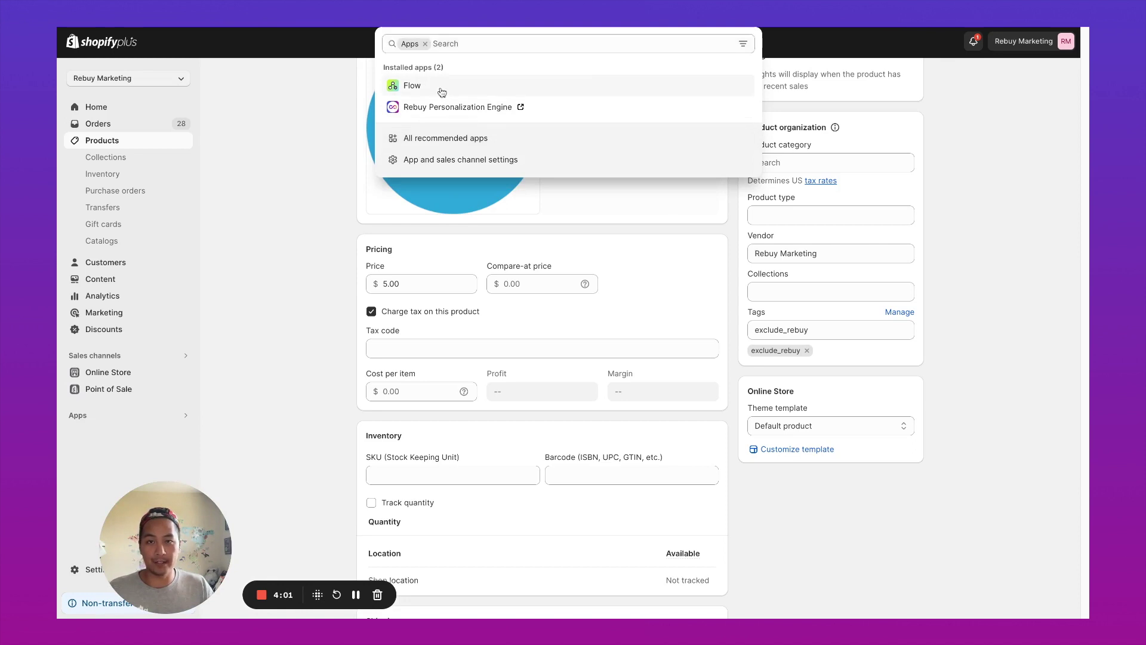
- Create a new Flow workflow triggered by Order created, followed by a condition step
left_click(431, 84)
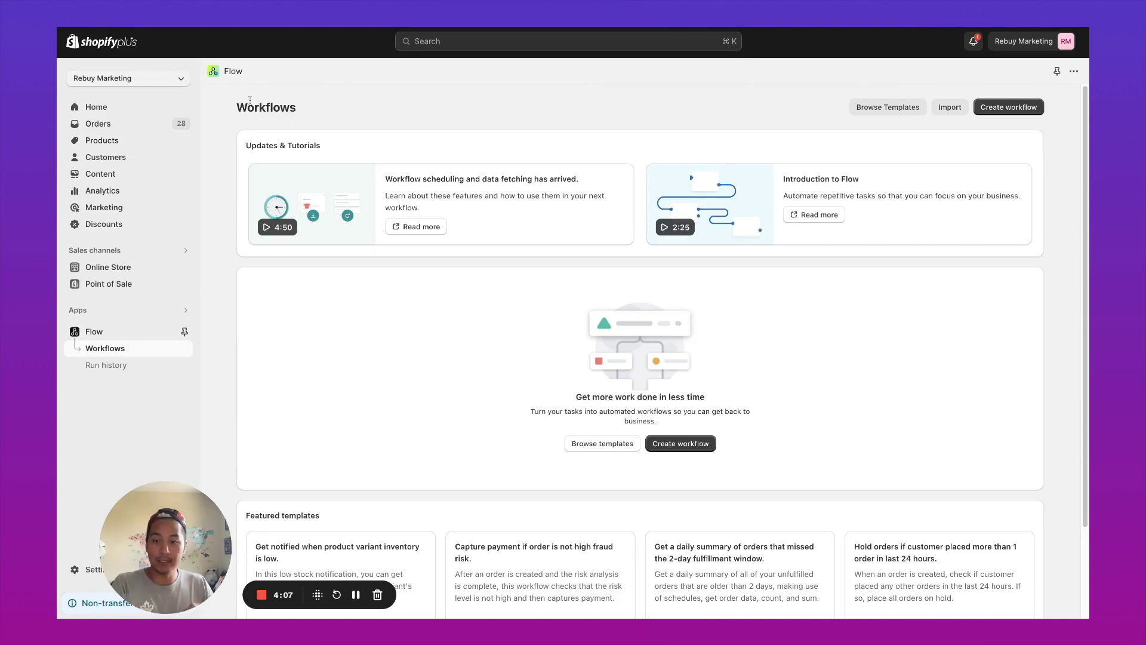
left_click(998, 108)
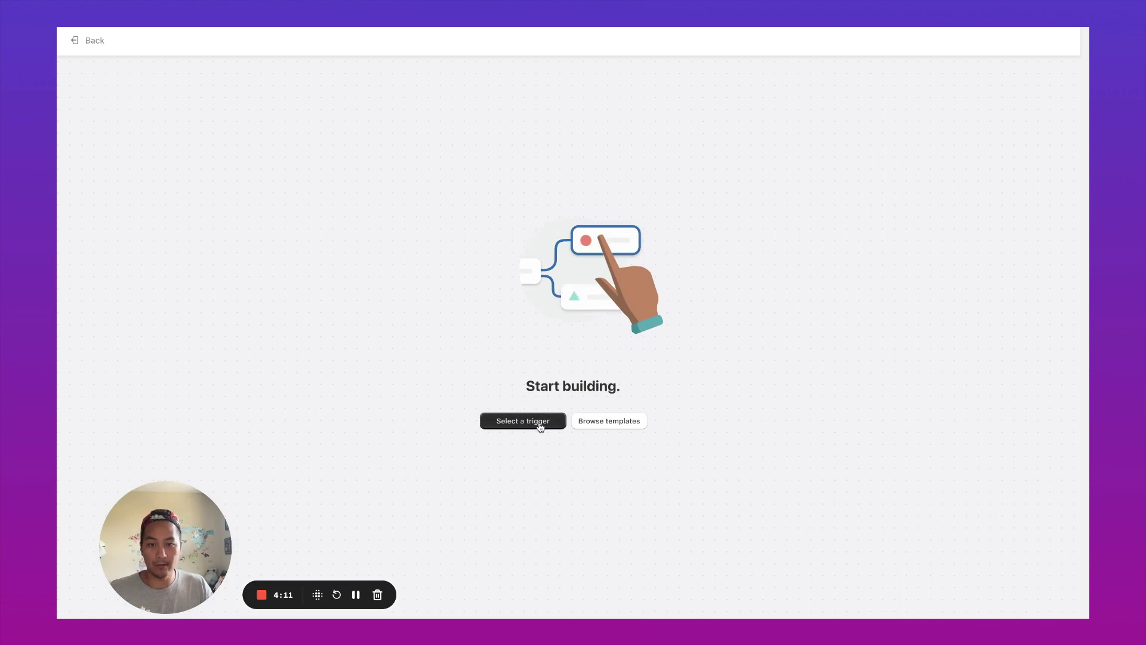
left_click(540, 426)
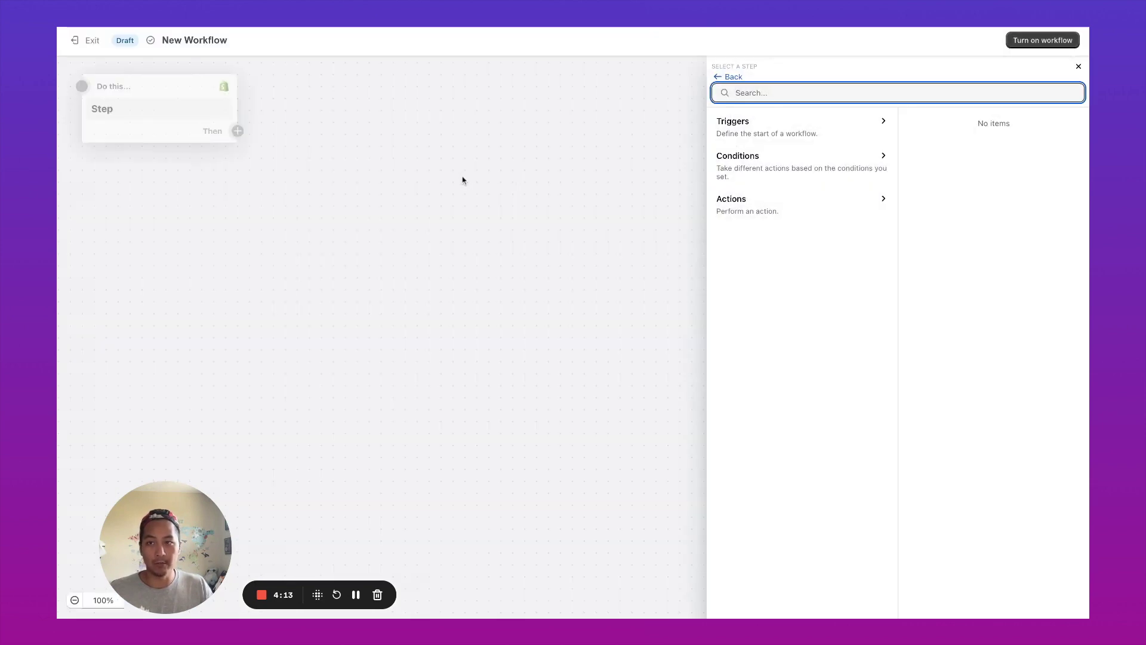
left_click(766, 132)
type("order created")
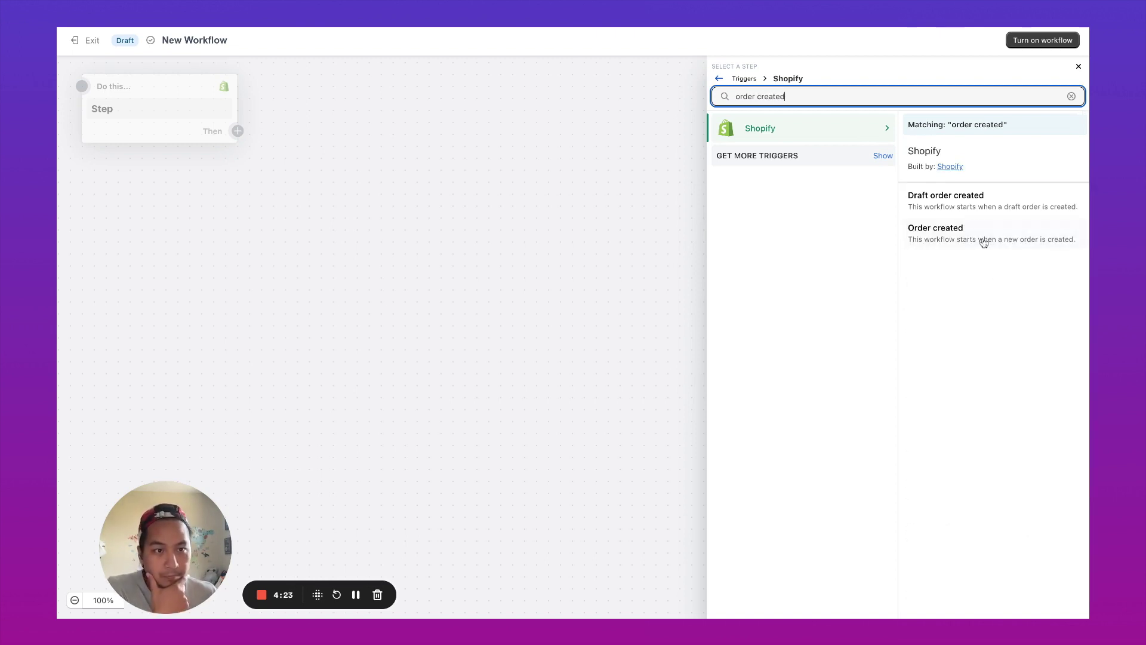
left_click(982, 238)
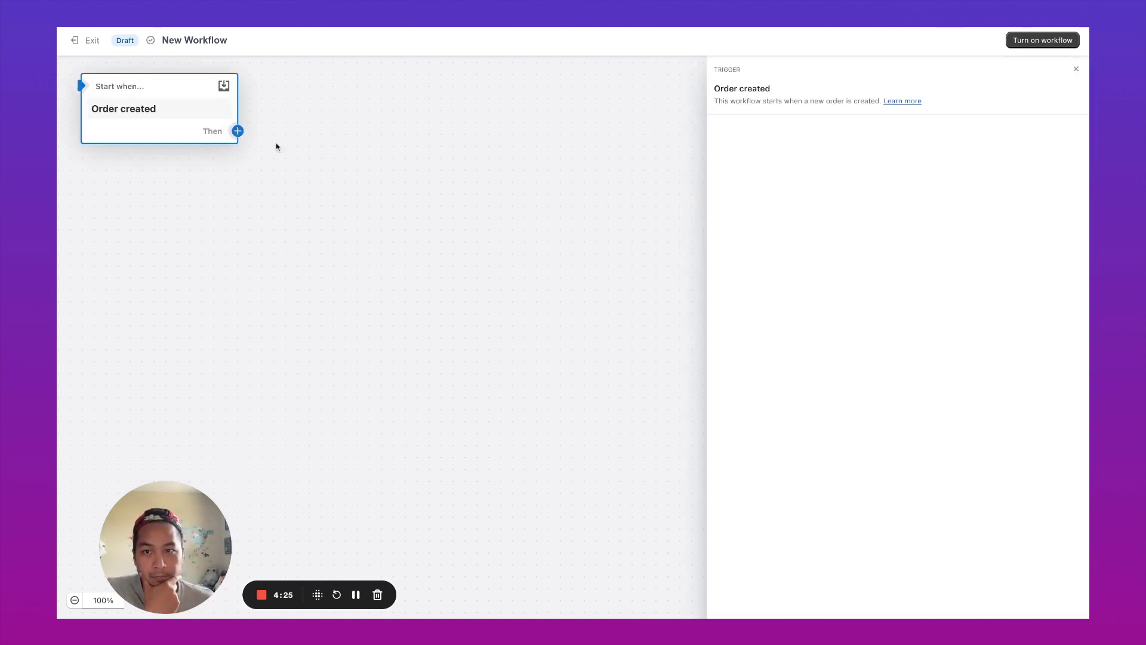
left_click(238, 130)
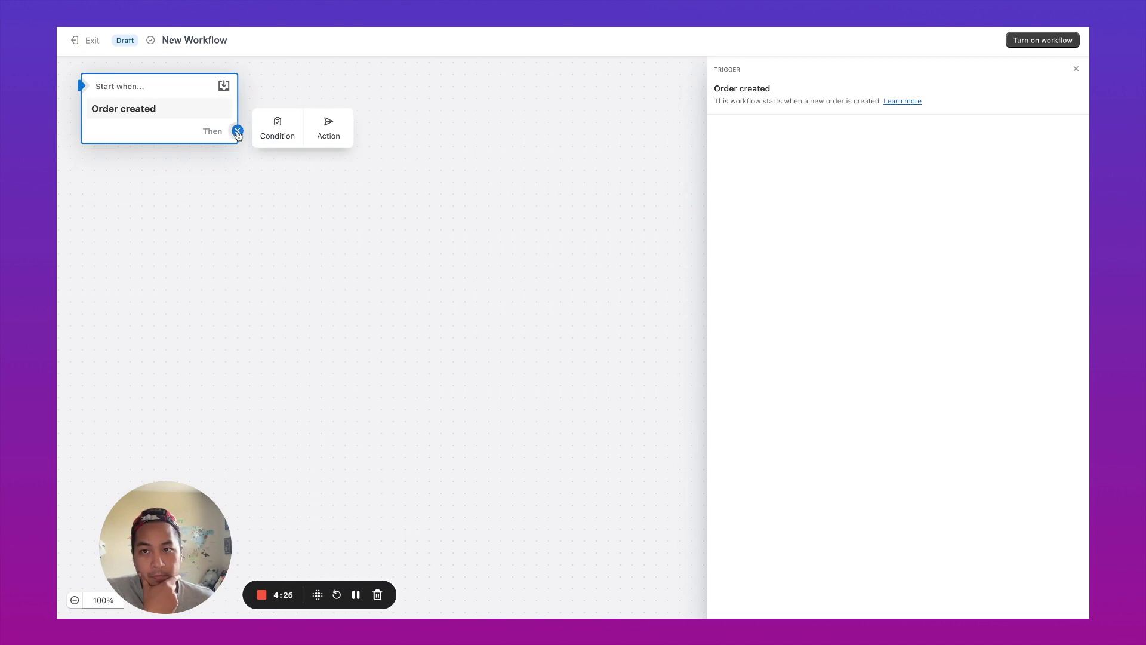
left_click(286, 136)
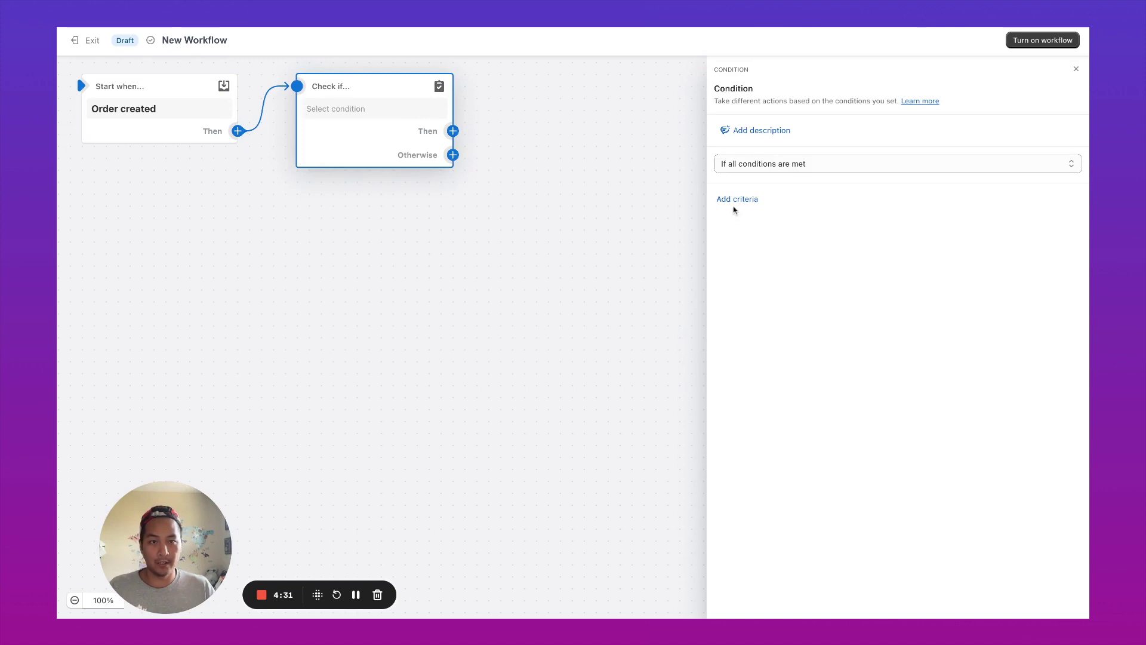
- Base the condition on the order's LineItems > Product > title field
left_click(737, 201)
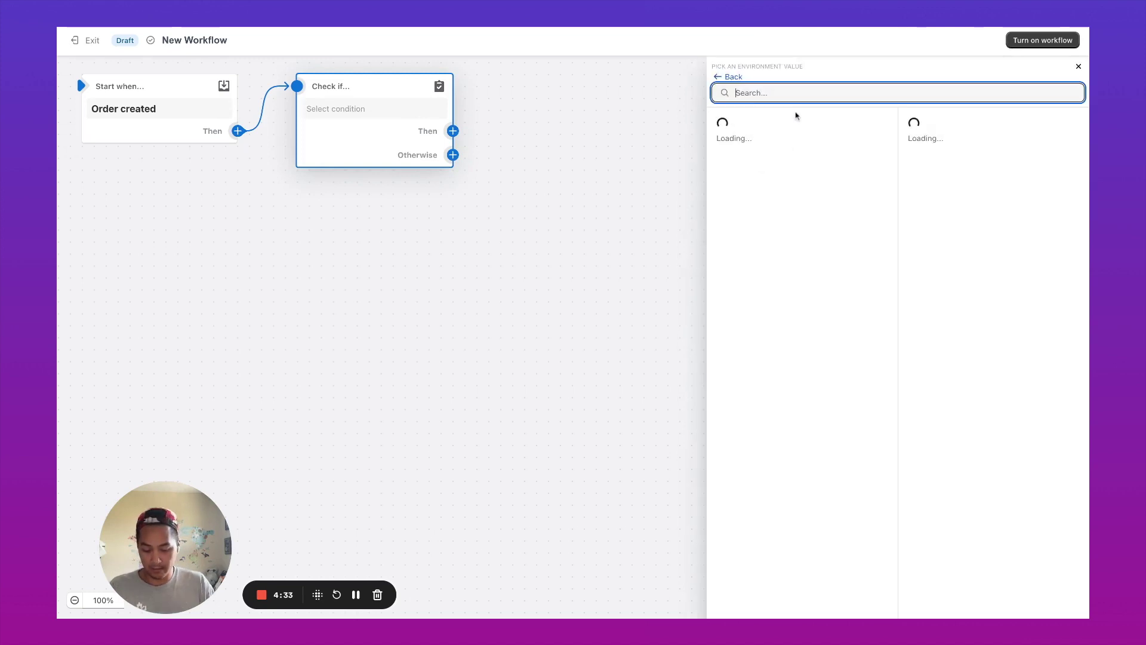
type("product")
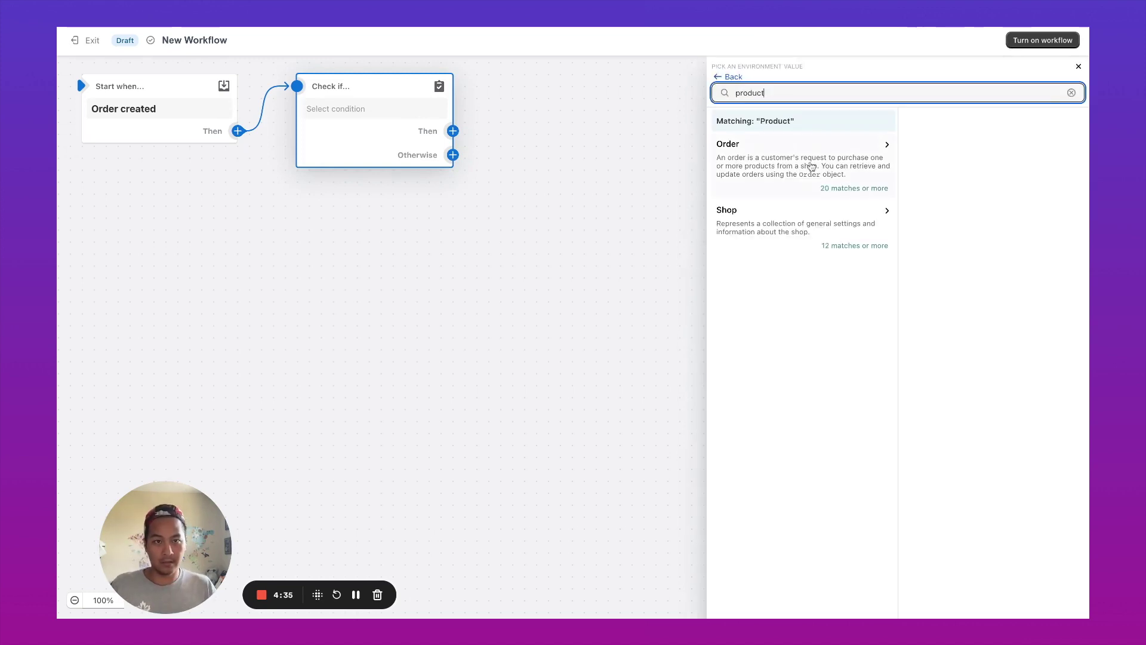
left_click(813, 162)
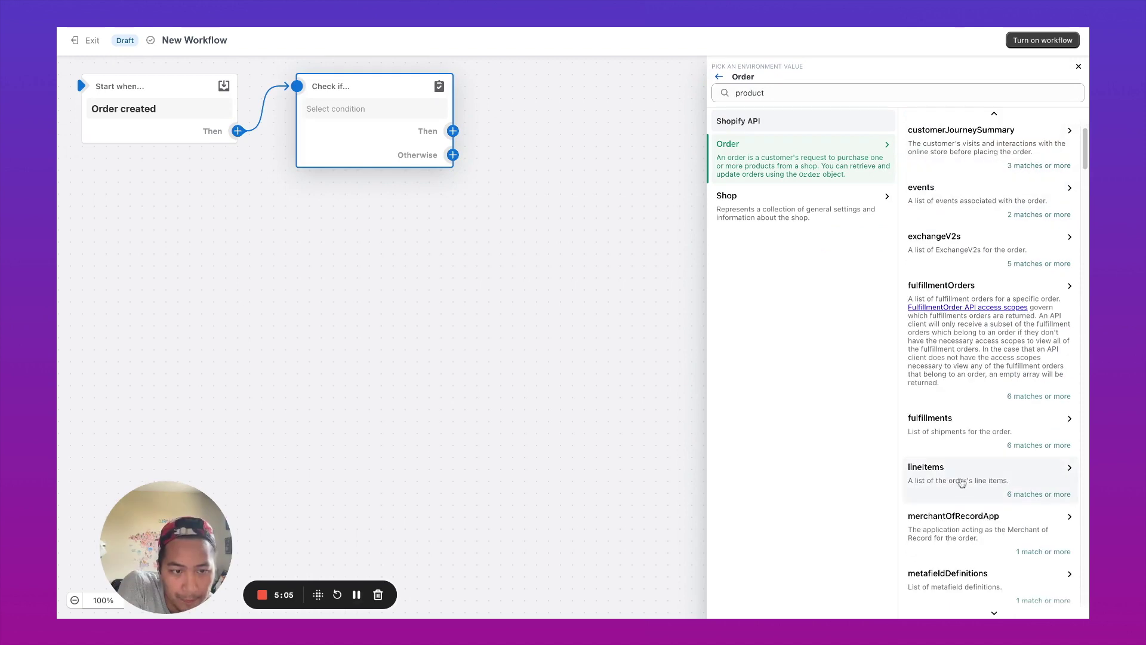
left_click(961, 484)
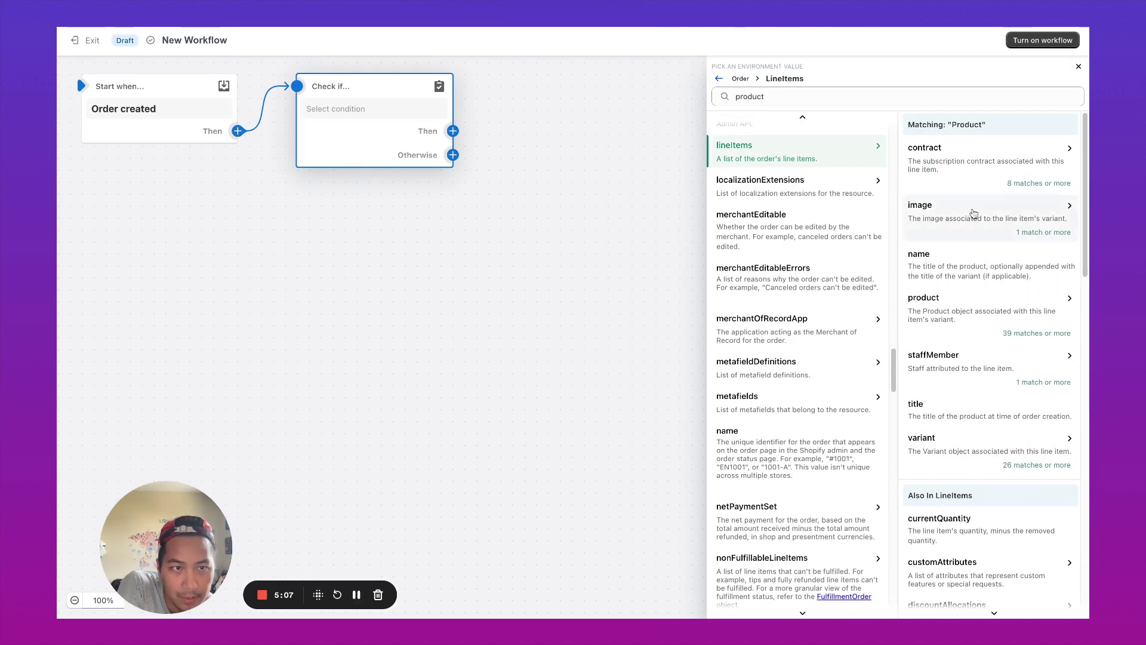
left_click(972, 304)
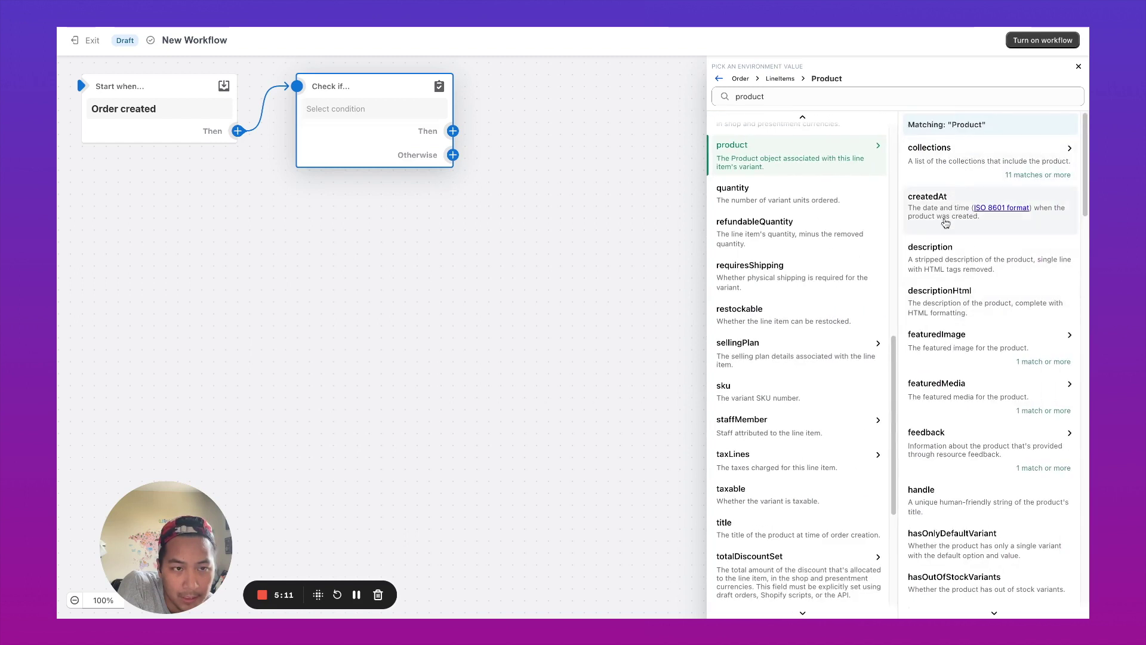
scroll(961, 310, "down", 3)
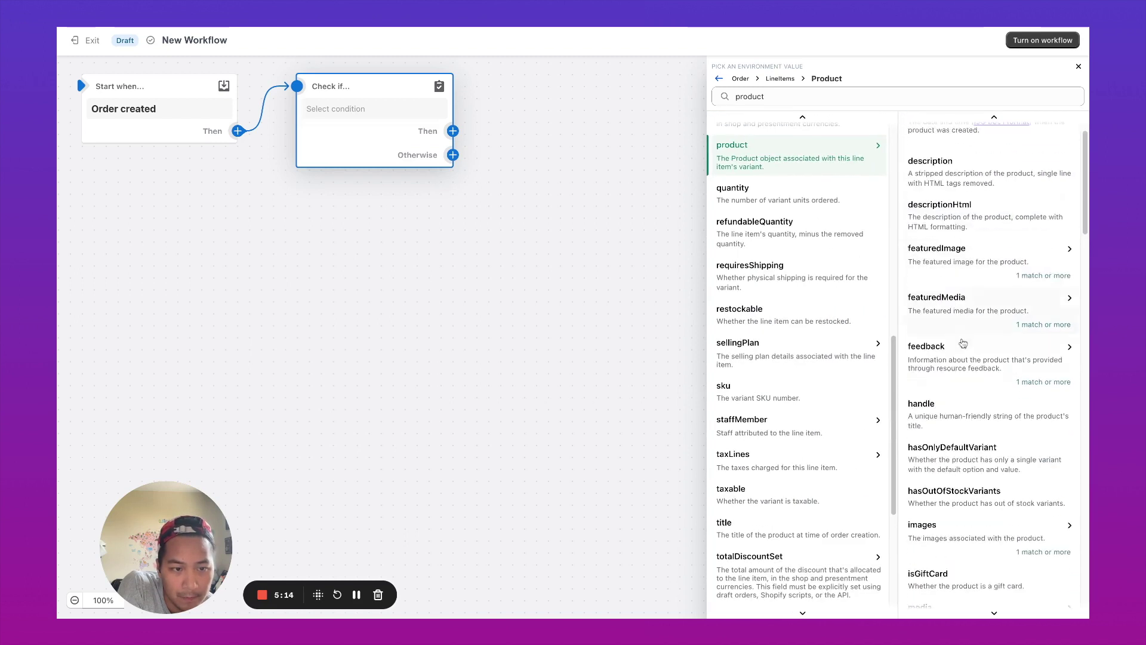
scroll(963, 358, "down", 15)
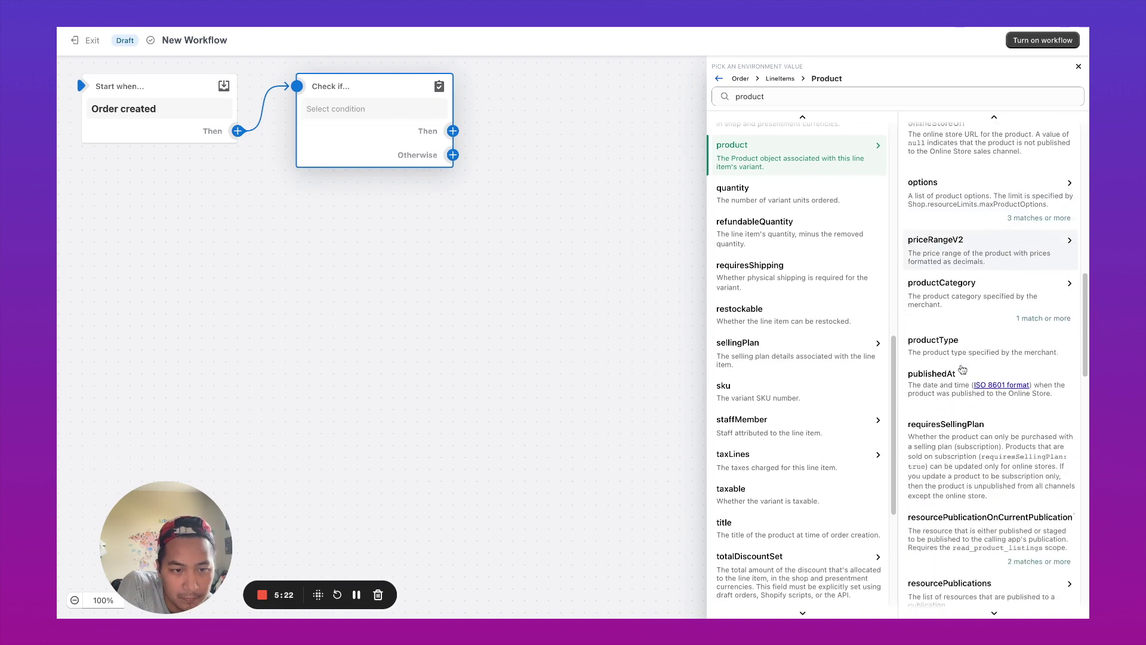
scroll(955, 417, "down", 5)
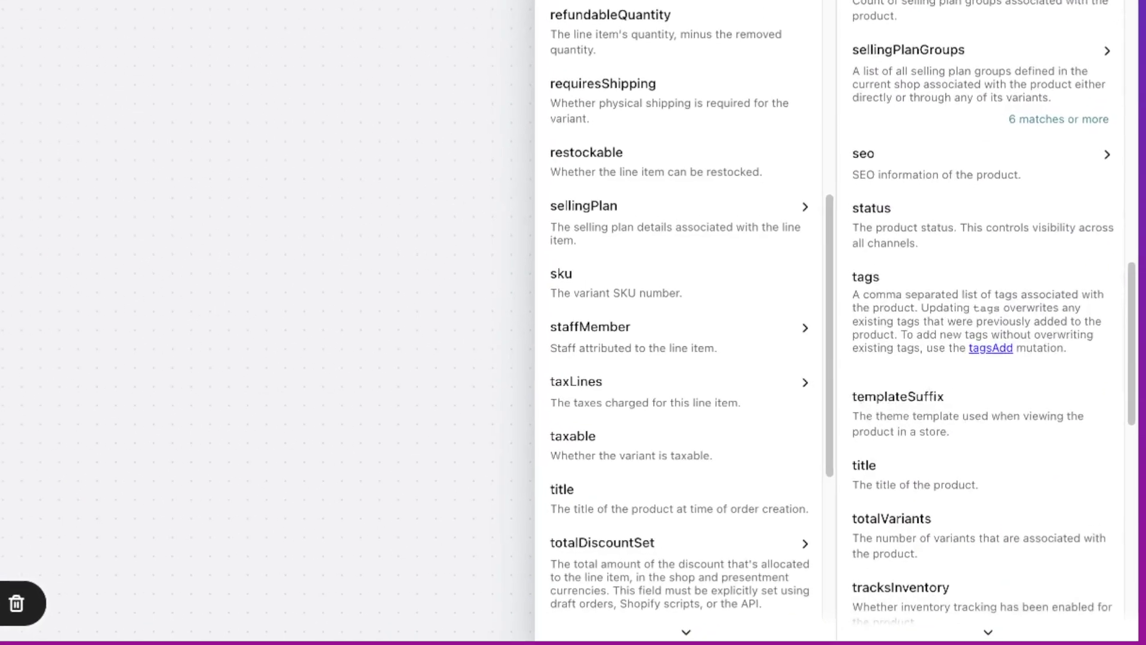
left_click(911, 406)
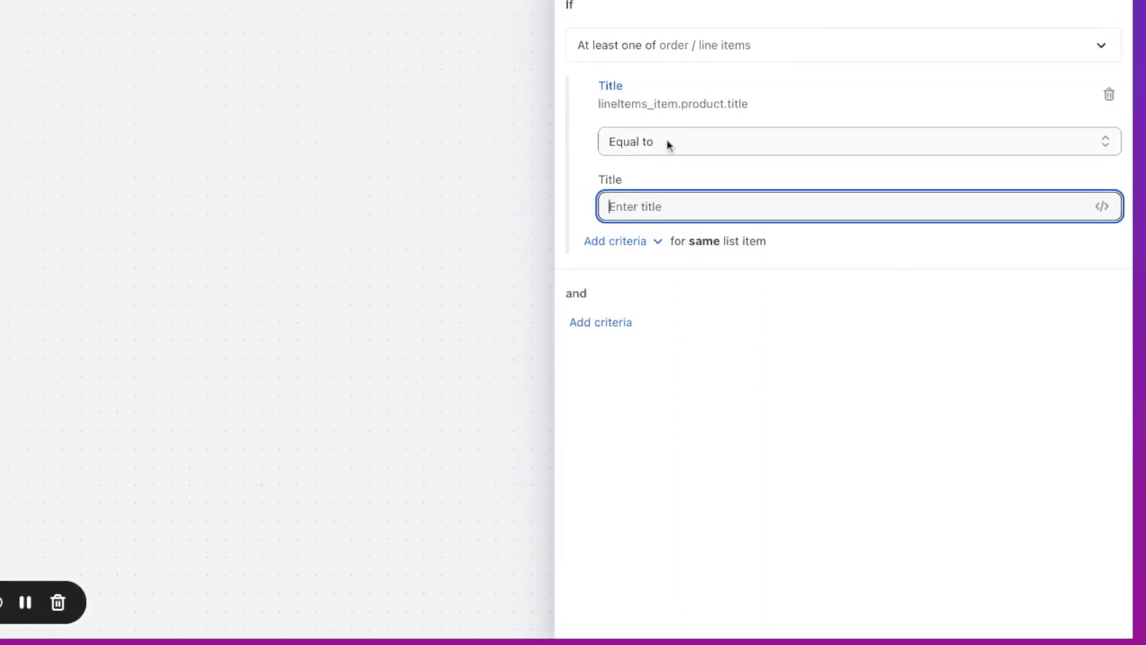
- Make the condition check that the title Includes 'Skip the line'
type("Skip th")
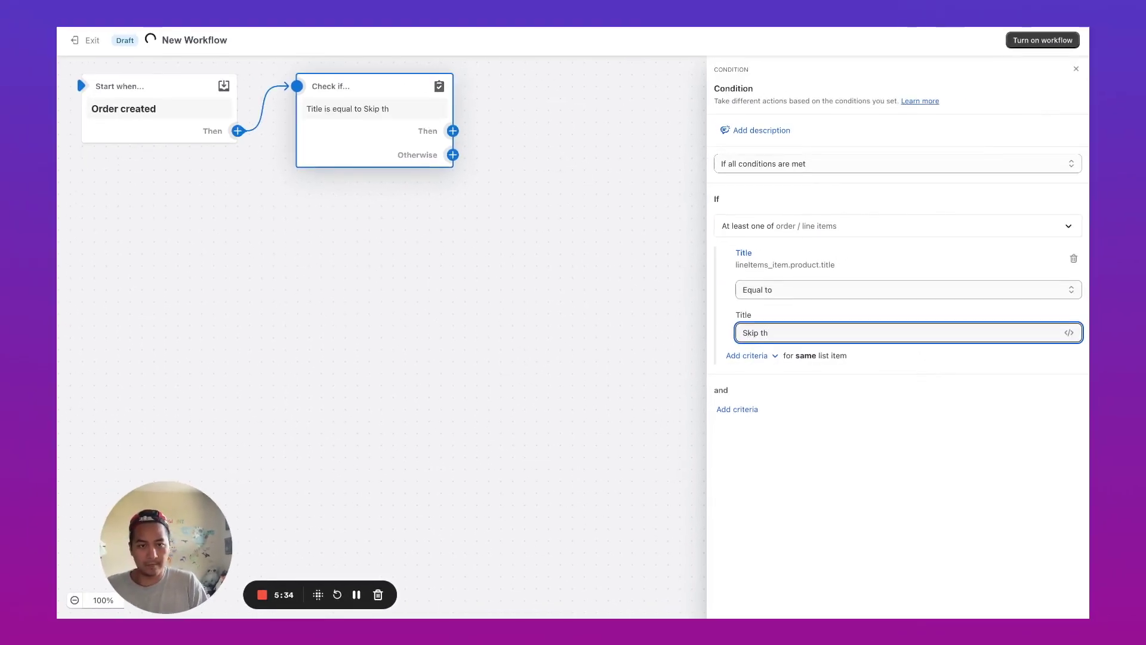
type("e line")
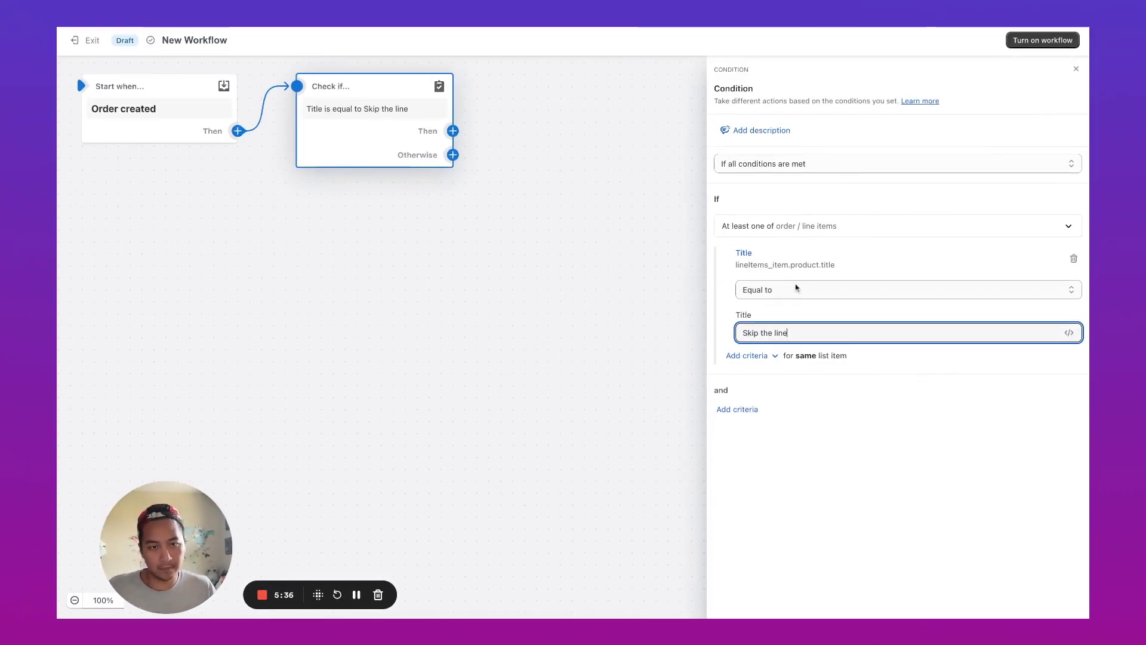
left_click(797, 292)
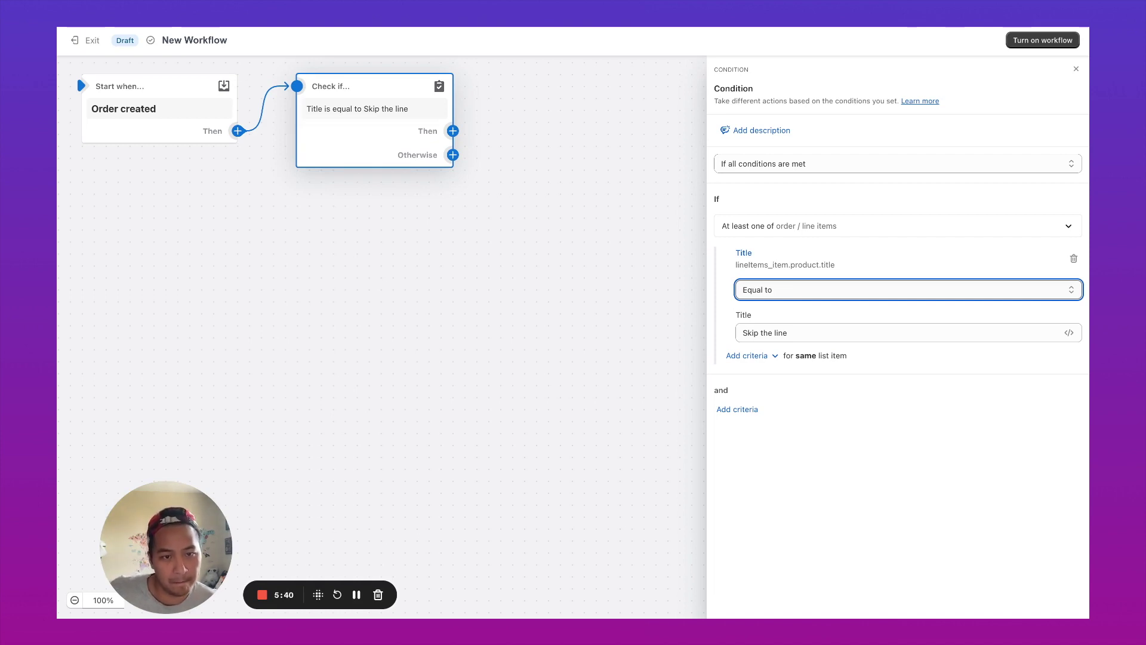
key("Down")
left_click(836, 332)
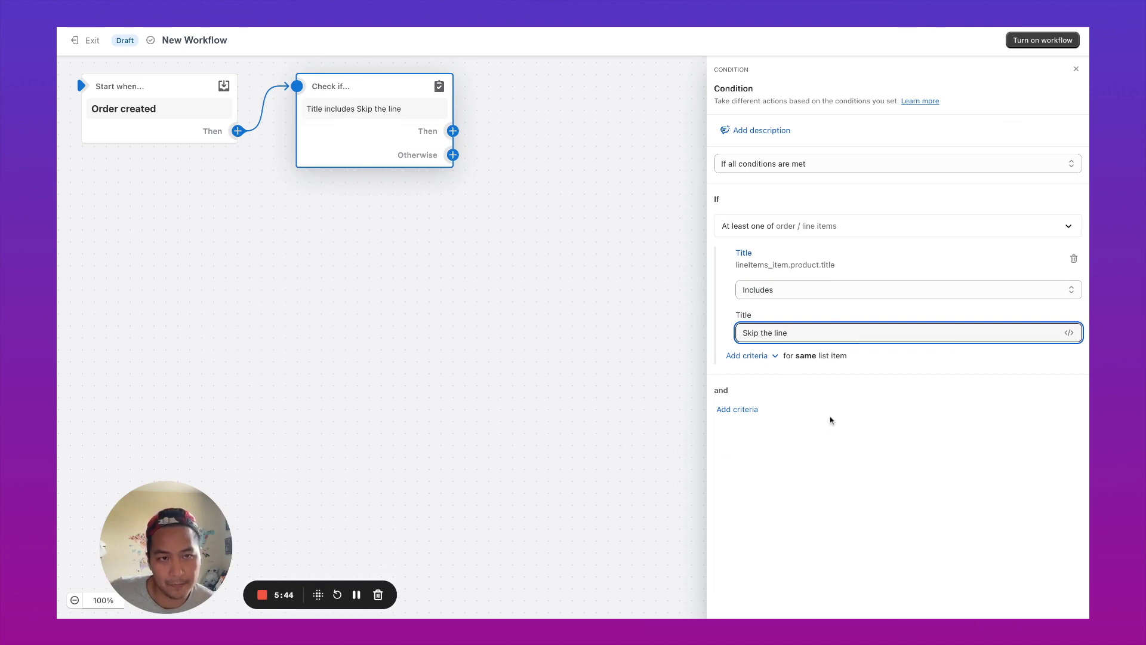
left_click(821, 451)
- Add an Add order tags action that tags matching orders 'Priority'
left_click(452, 130)
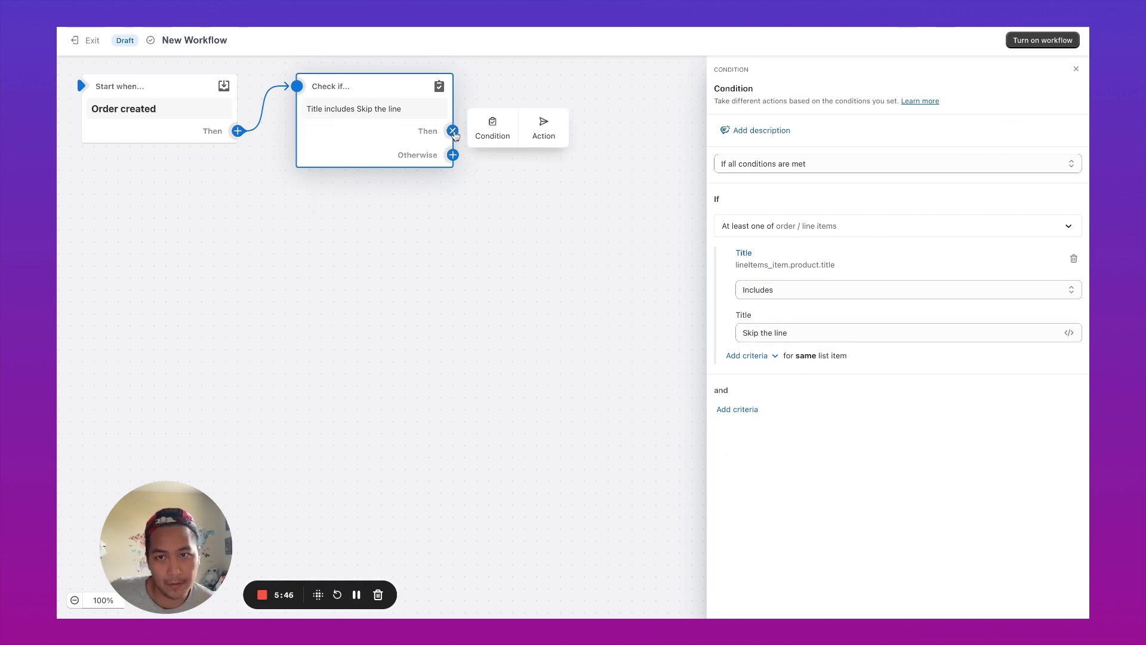
left_click(542, 123)
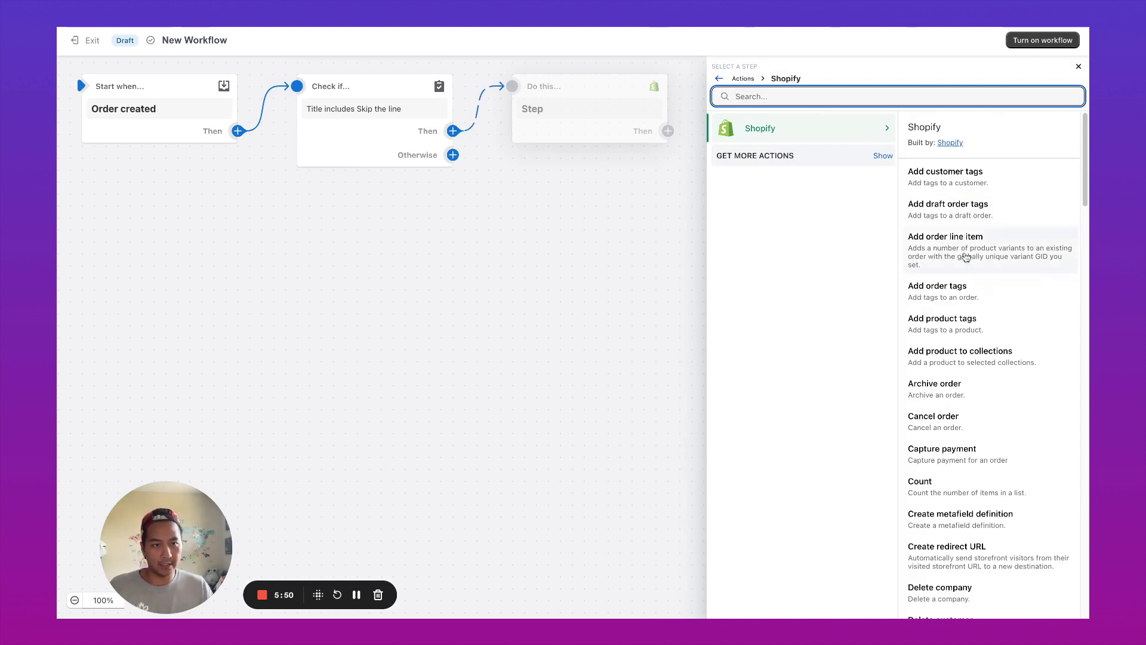
left_click(967, 282)
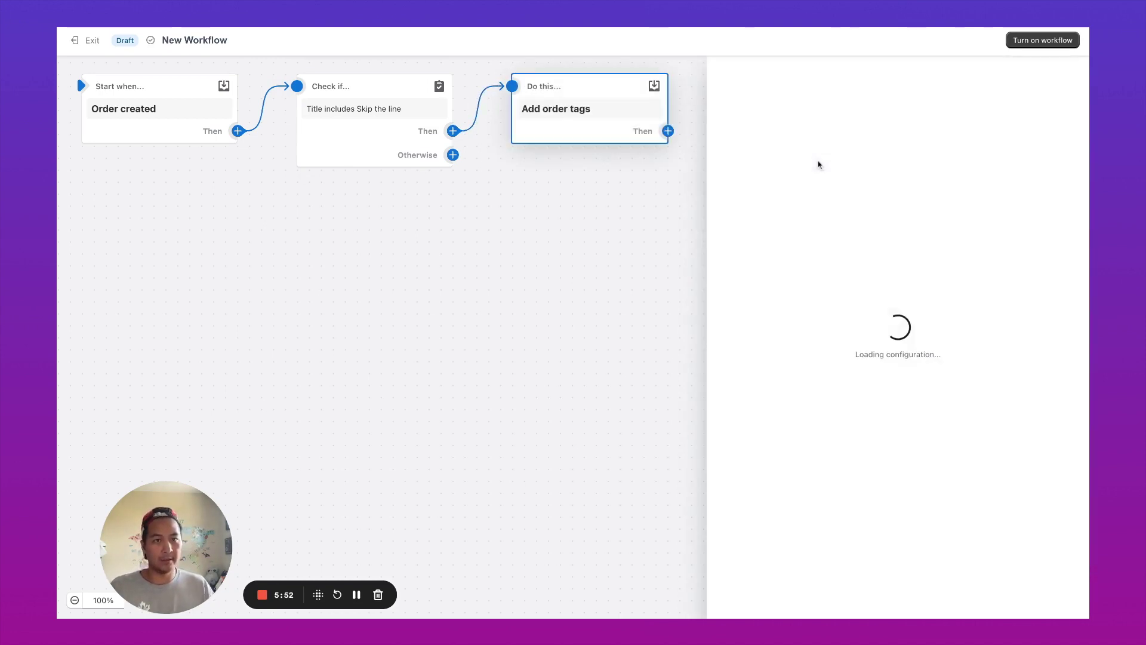
left_click(852, 196)
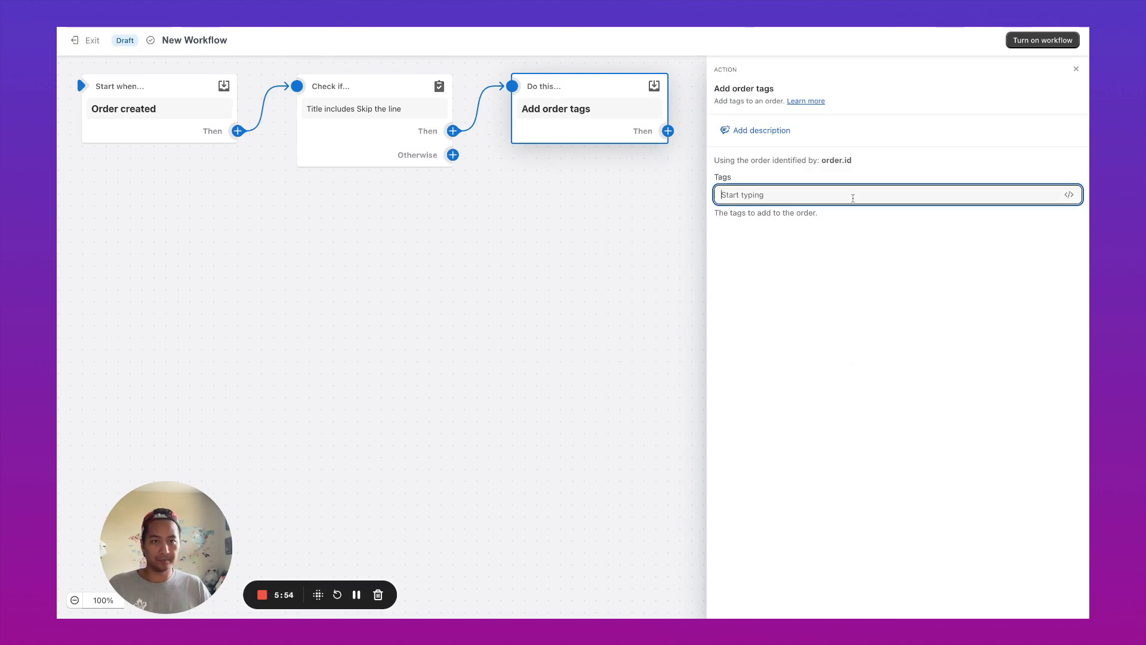
type("Priority")
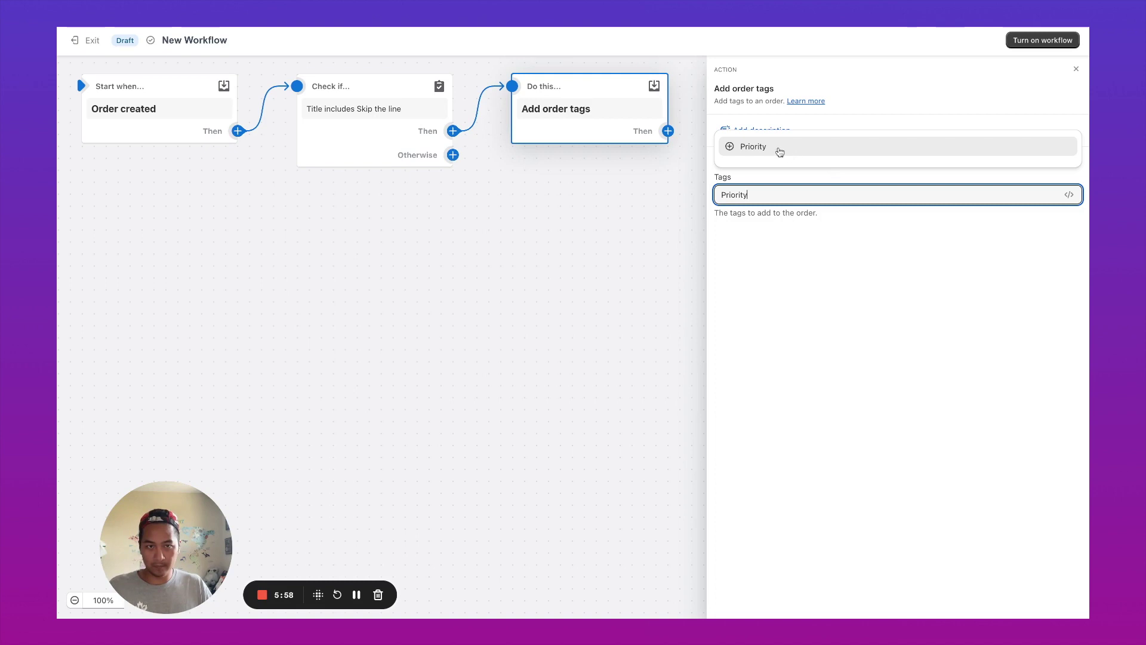
left_click(777, 149)
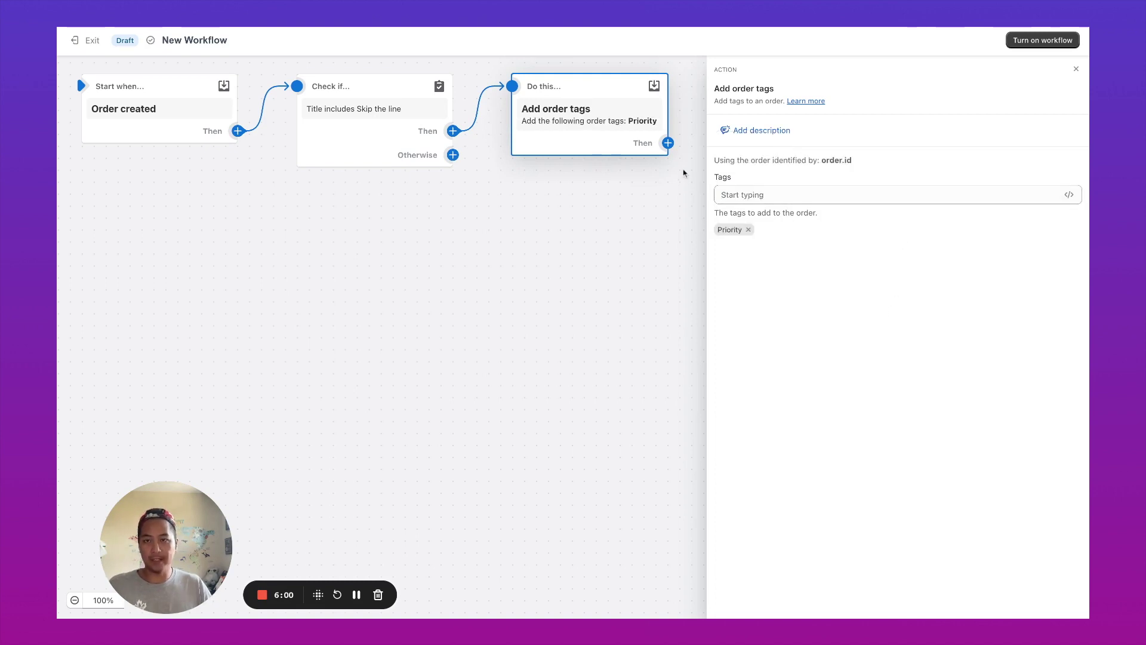
- Turn the workflow on and confirm
mouse_move(370, 116)
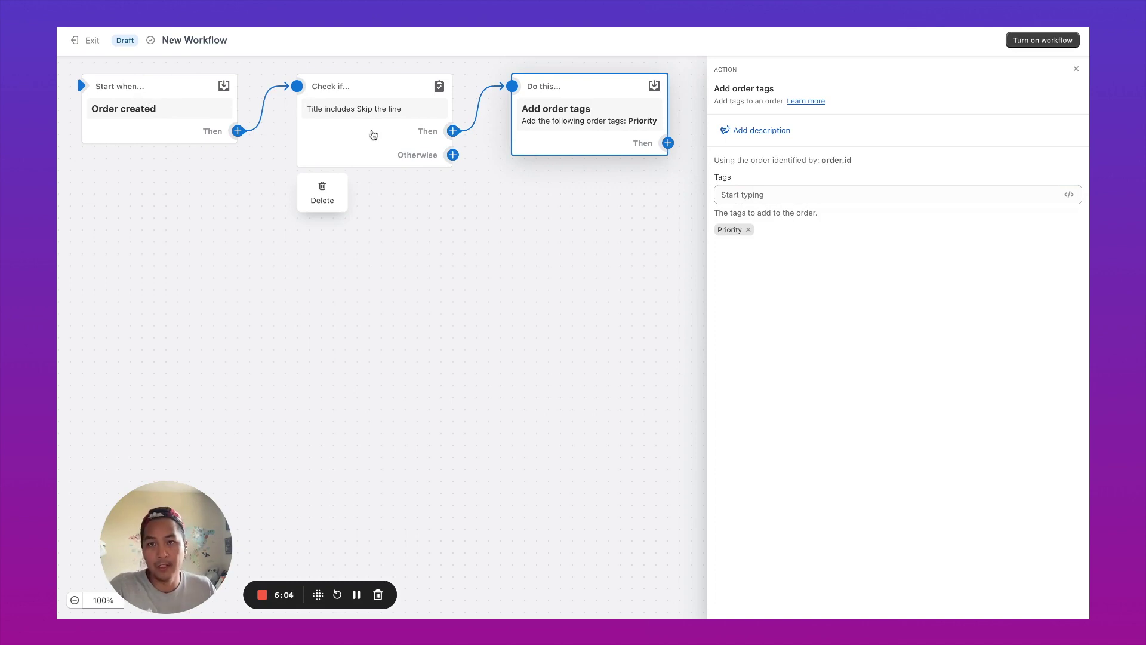
mouse_move(571, 112)
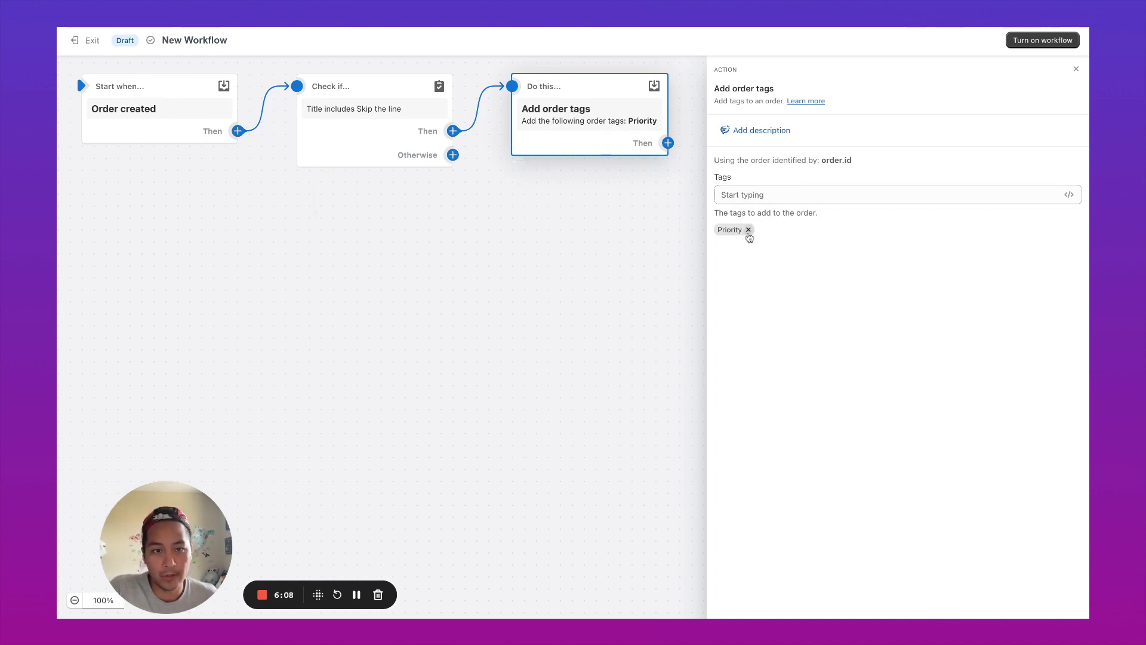
left_click(1042, 40)
left_click(725, 353)
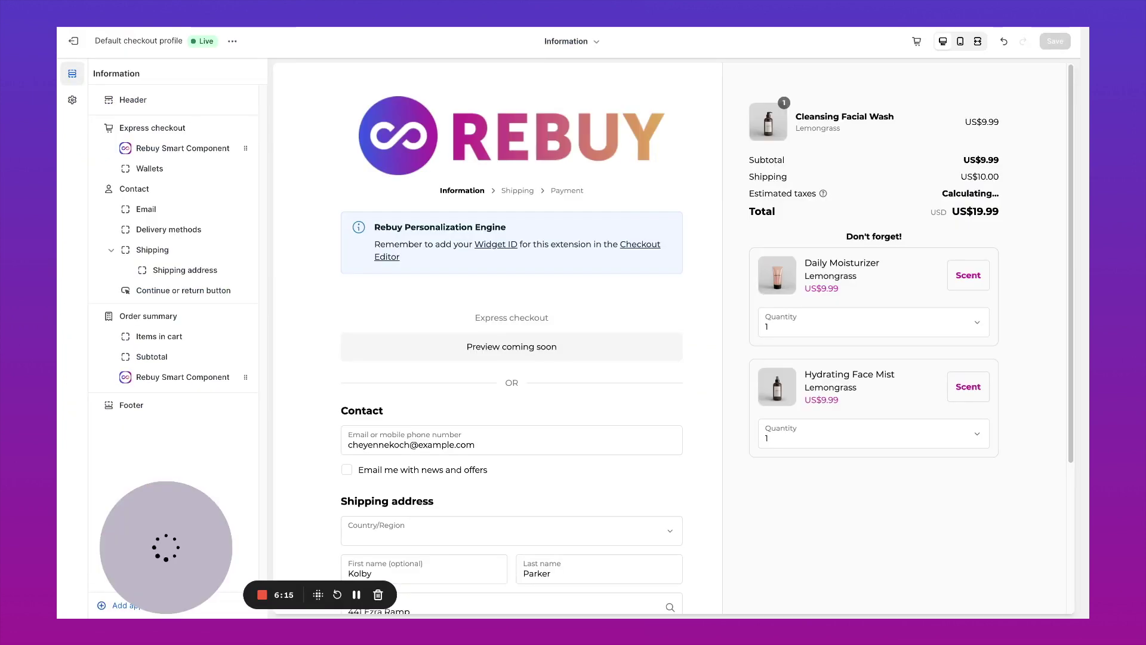
- Autofill the checkout contact and address from saved details, add the apartment number, and continue to shipping
scroll(465, 218, "down", 3)
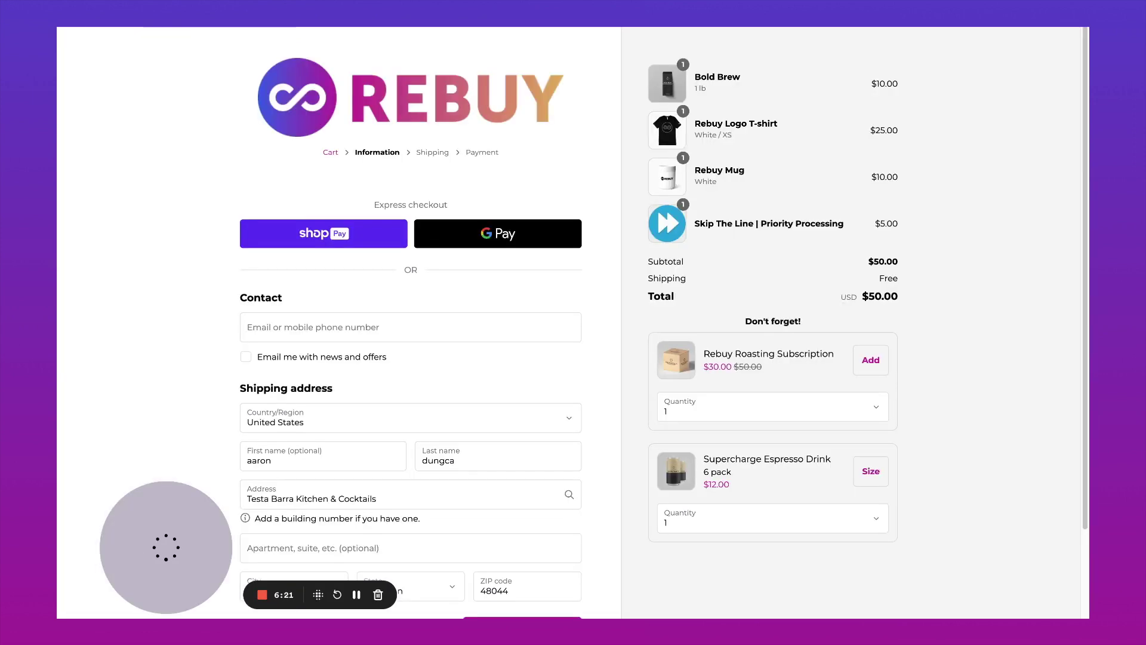
left_click(382, 327)
left_click(363, 354)
scroll(364, 418, "down", 3)
left_click(364, 449)
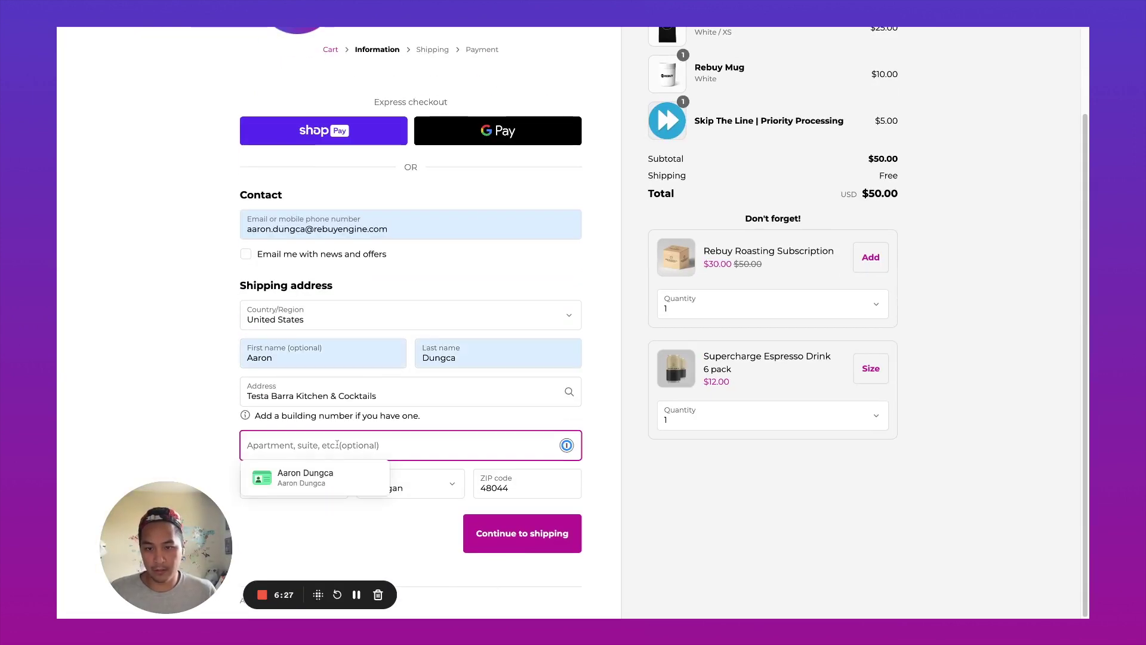
type("123")
left_click(539, 542)
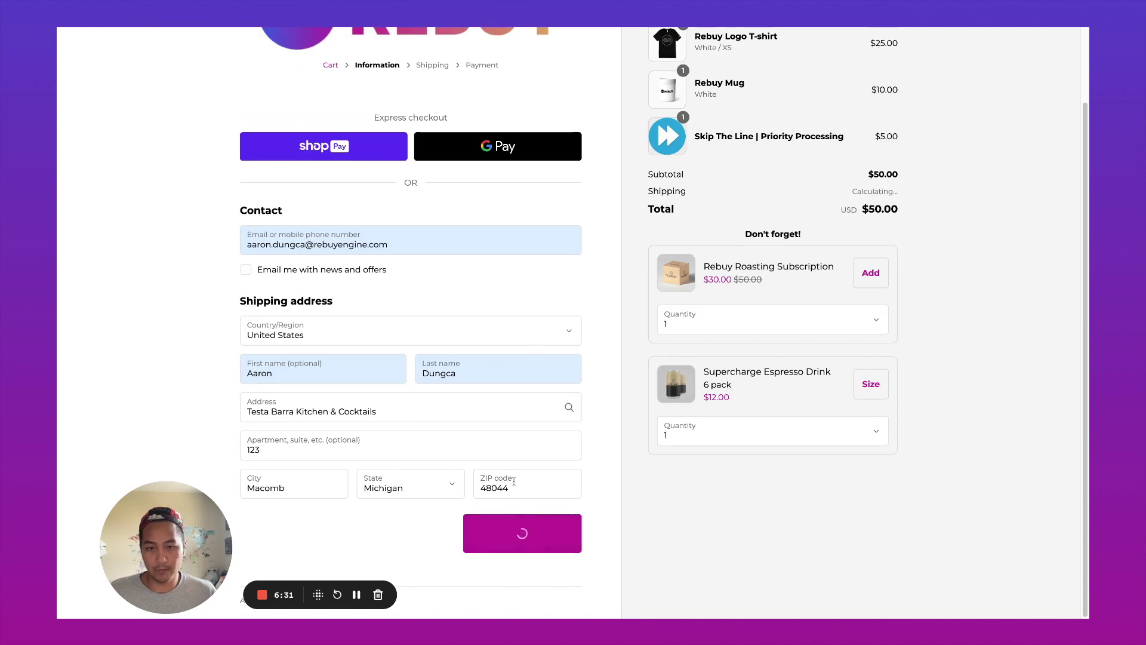
left_click(544, 420)
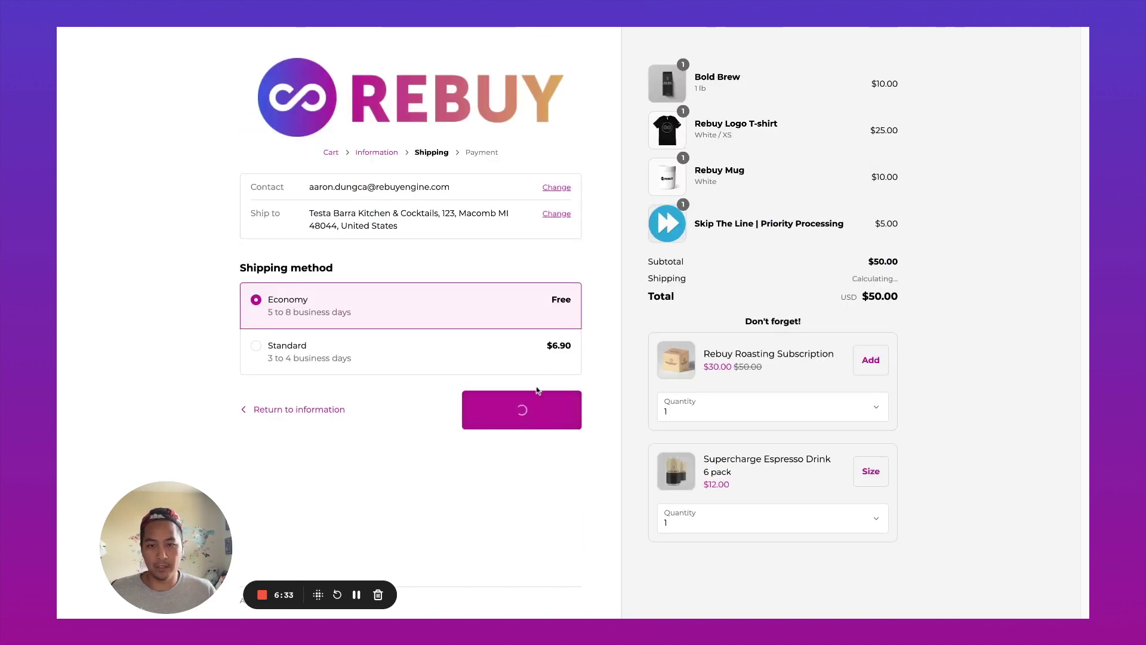
left_click(341, 403)
type("4242424242424242")
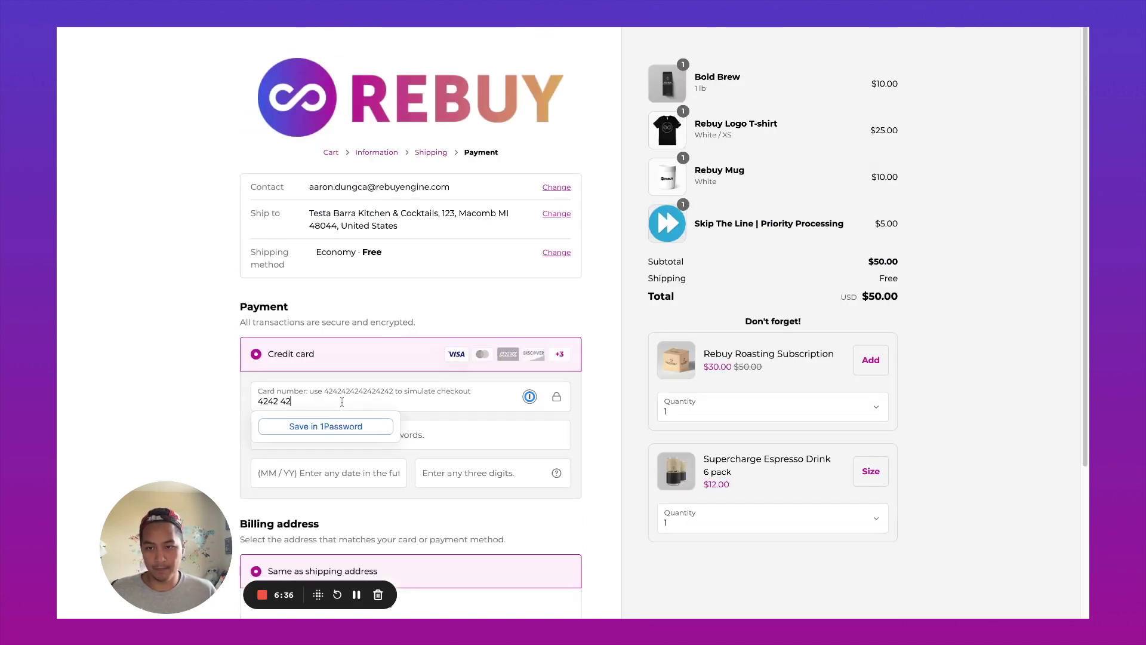
left_click(348, 437)
type("test test")
key("Tab")
type("0424")
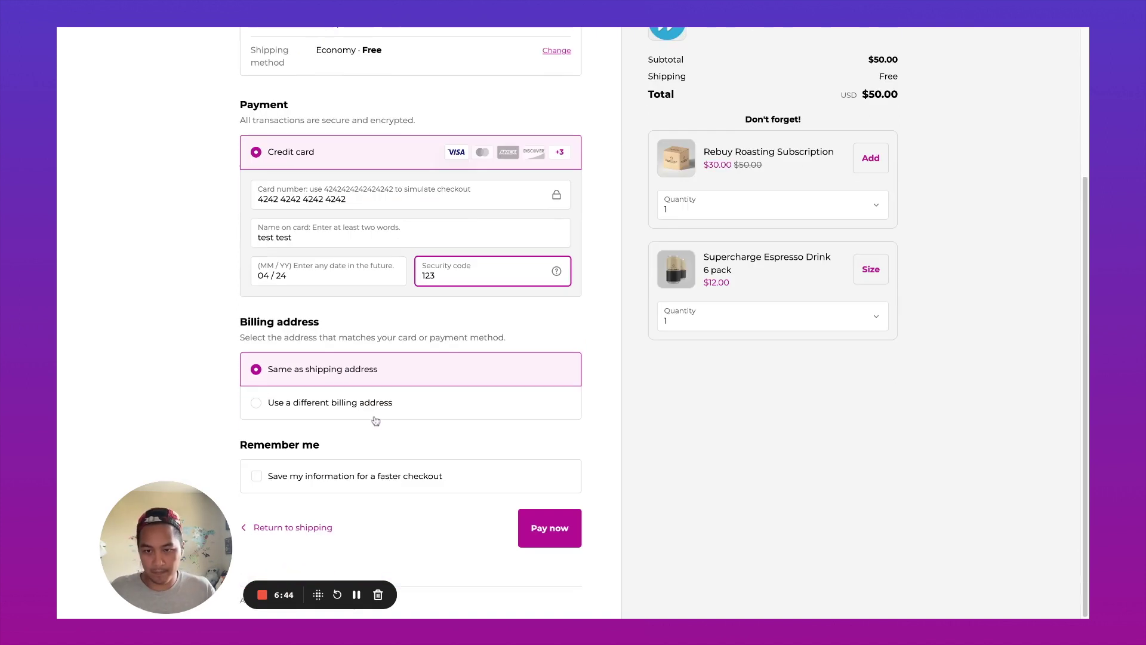
left_click(547, 529)
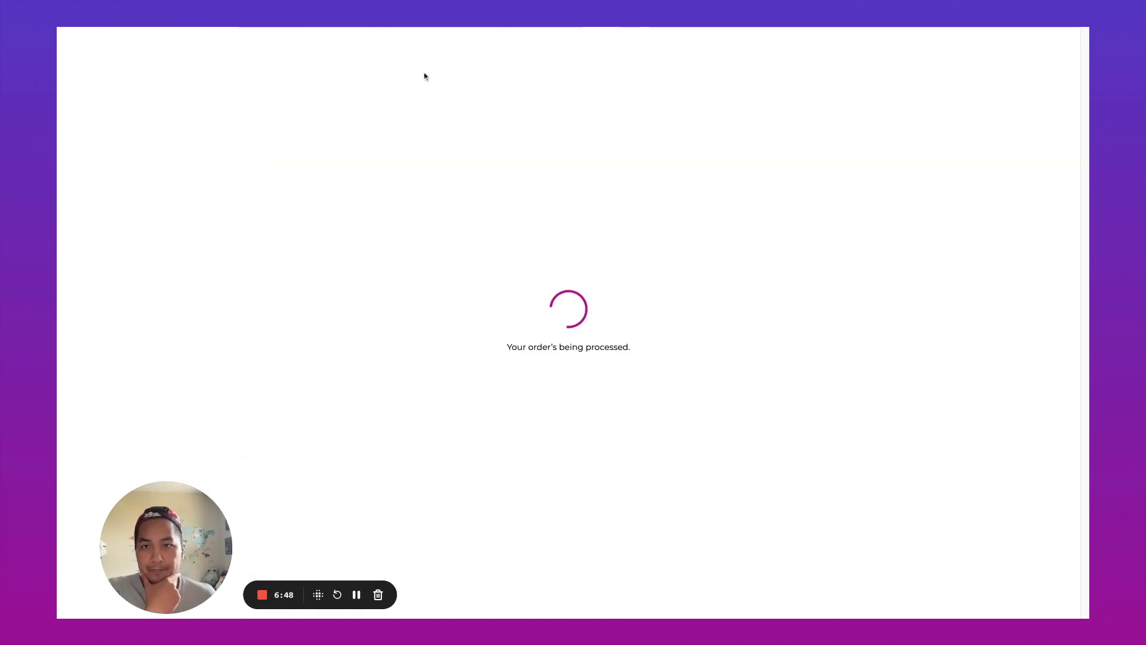